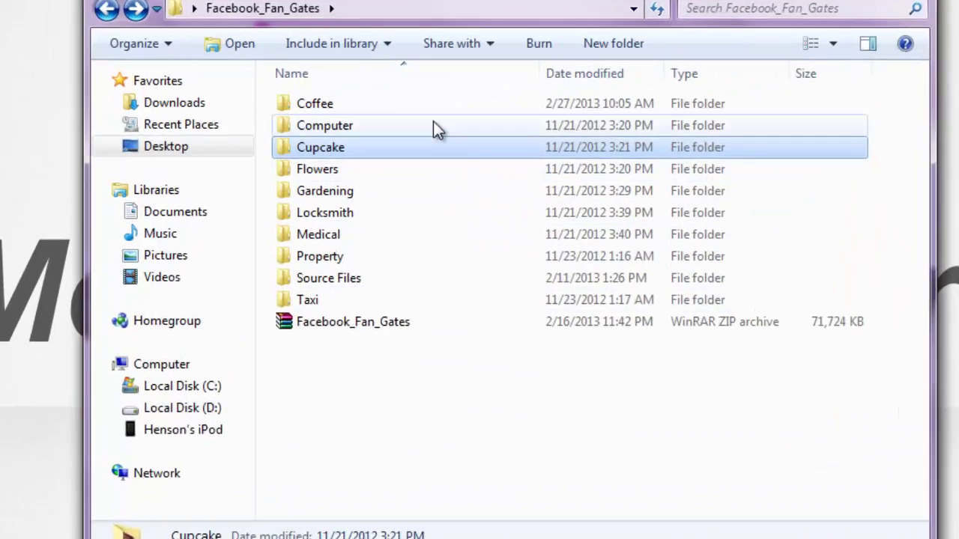
mouse_move(431, 105)
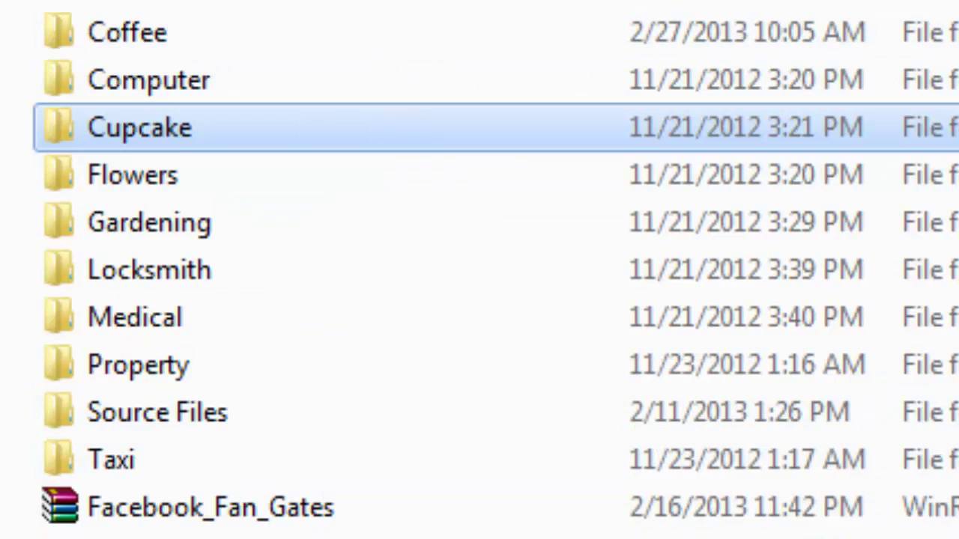
click(326, 517)
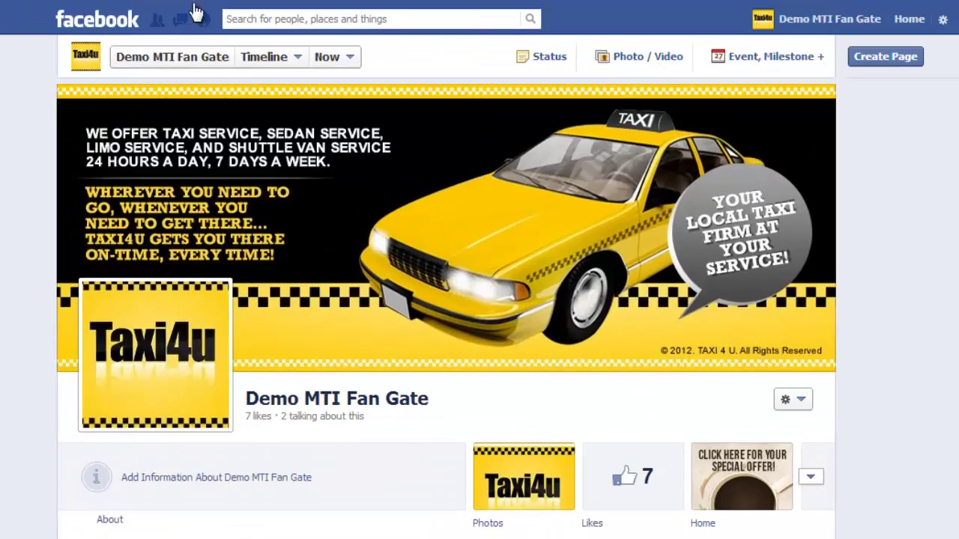
- Scroll the Demo MTI Fan Gate page to view its Taxi4u cover and profile picture
scroll(794, 386, down, 3)
scroll(794, 386, up, 6)
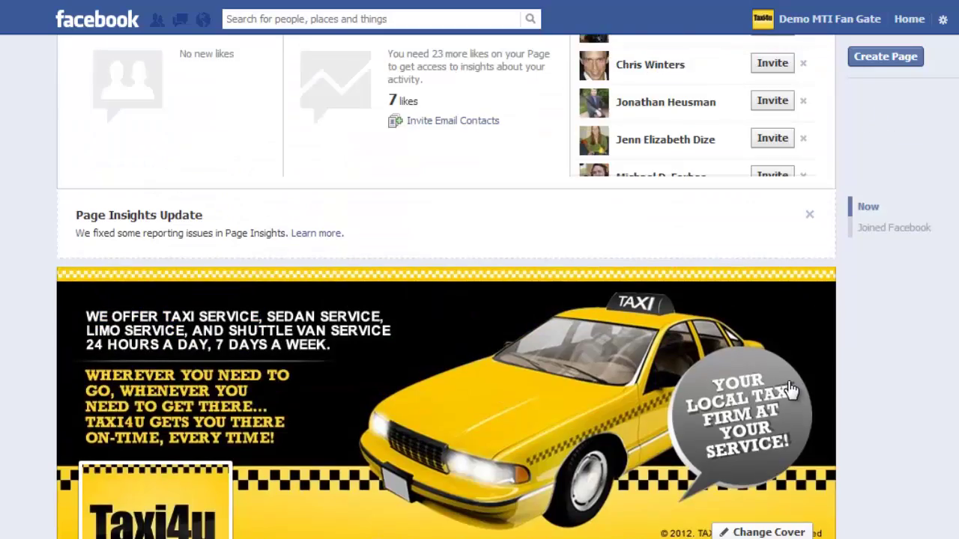
scroll(791, 387, down, 2)
scroll(790, 388, down, 1)
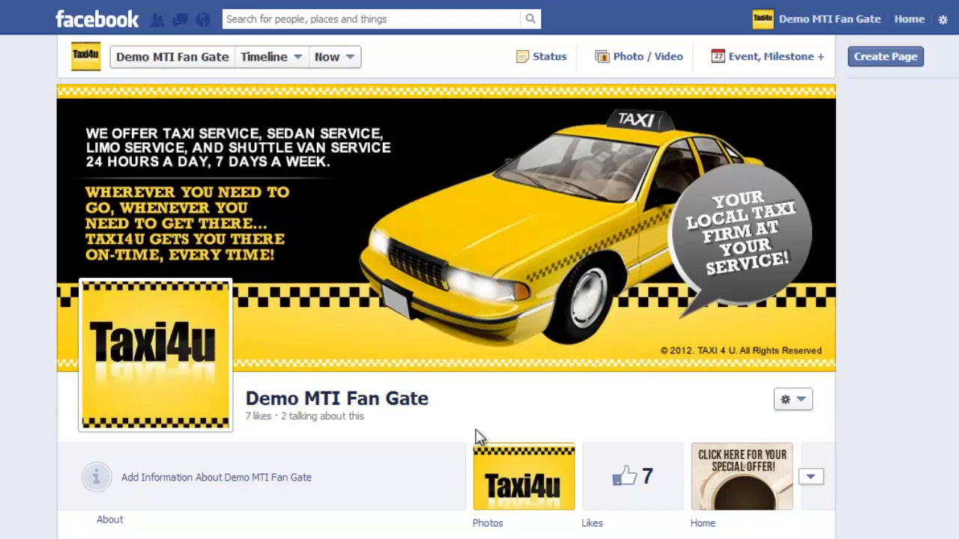
scroll(464, 439, down, 2)
scroll(401, 446, up, 2)
mouse_move(287, 358)
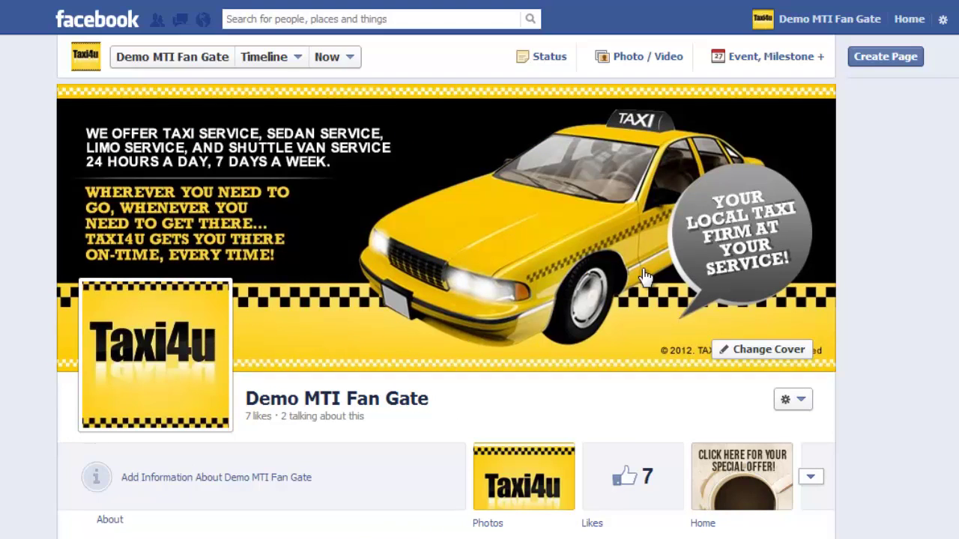
- Choose TimelineImage from the Coffee folder as the page's new cover photo upload
click(772, 360)
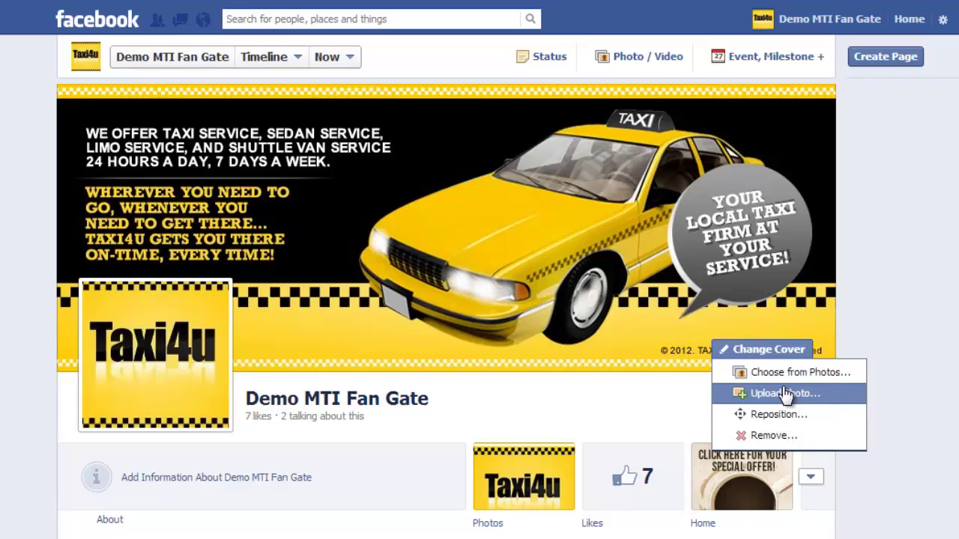
click(784, 394)
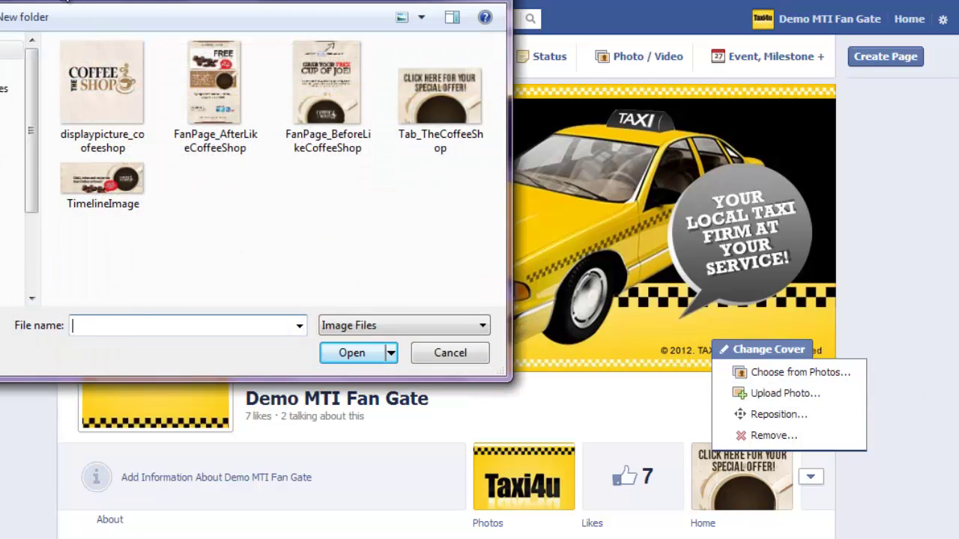
click(66, 1)
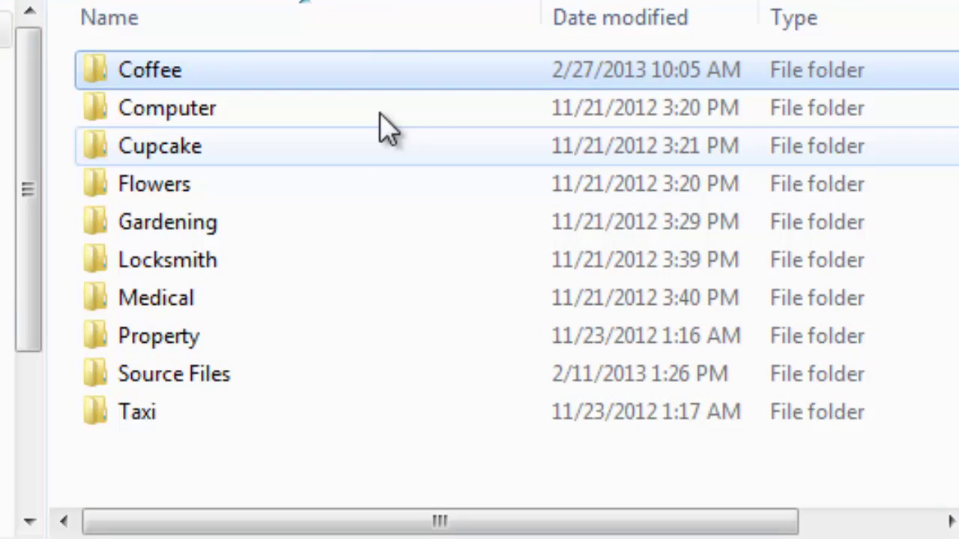
double_click(221, 82)
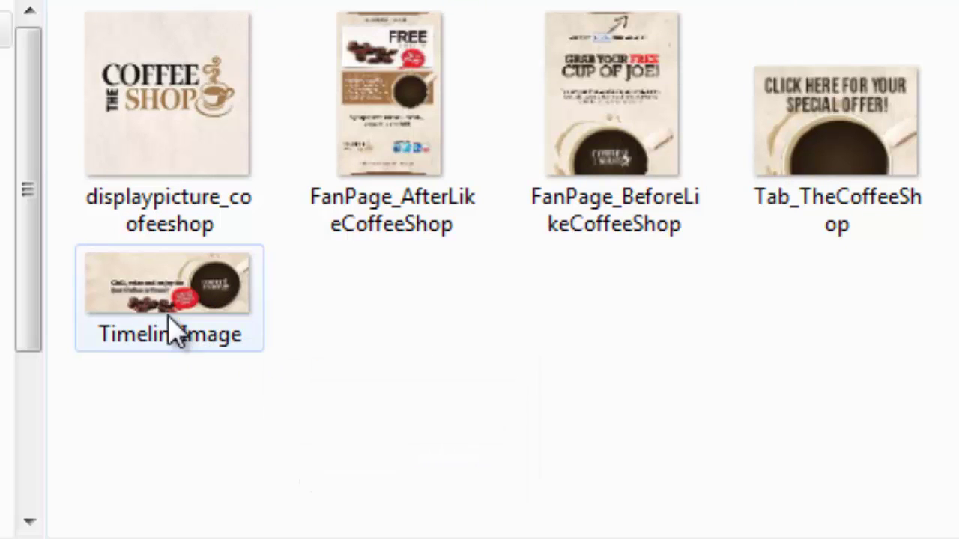
mouse_move(196, 332)
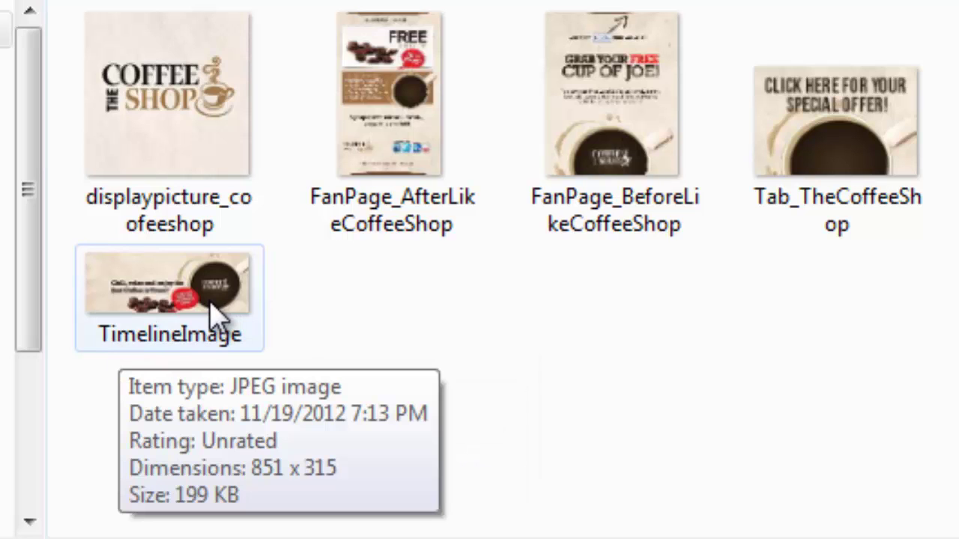
click(217, 315)
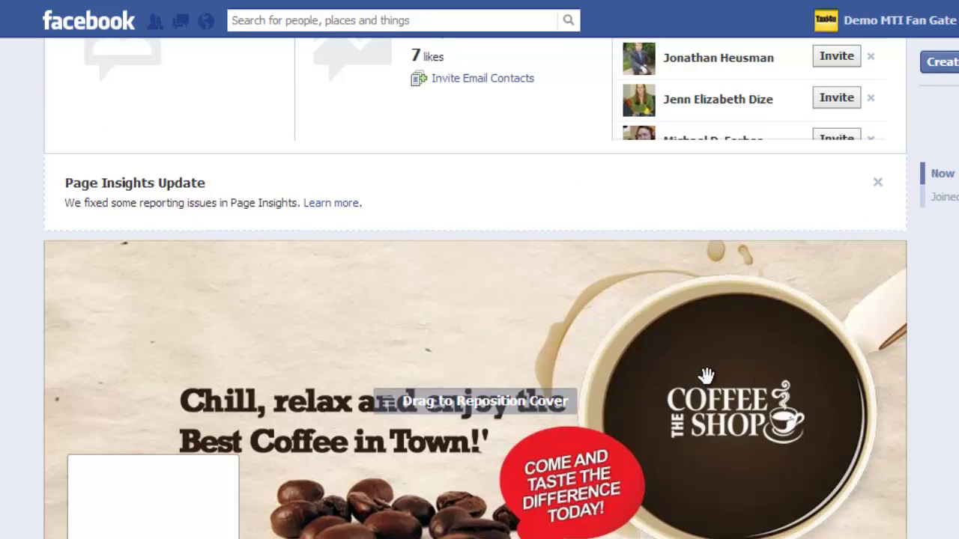
- Save the positioned Coffee Shop timeline image as the cover photo
scroll(790, 409, down, 1)
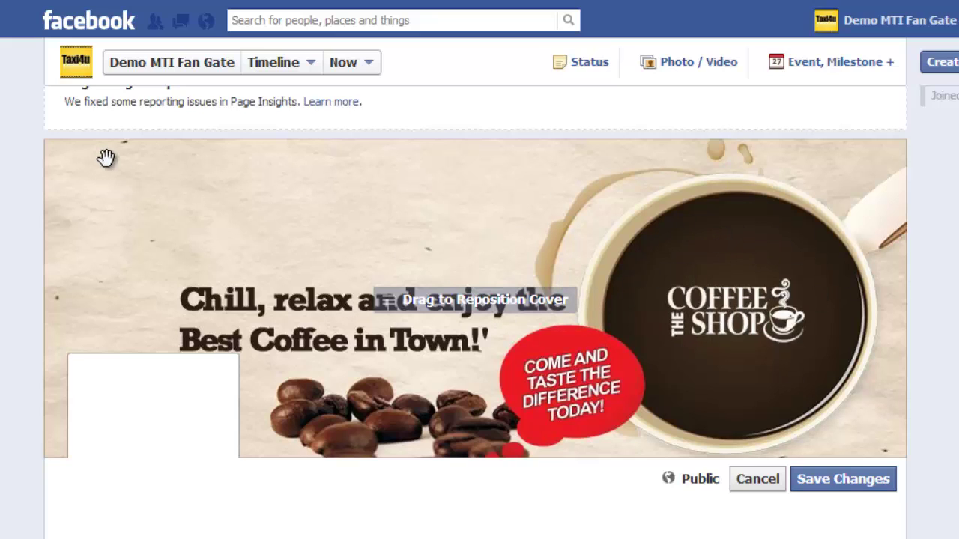
click(835, 489)
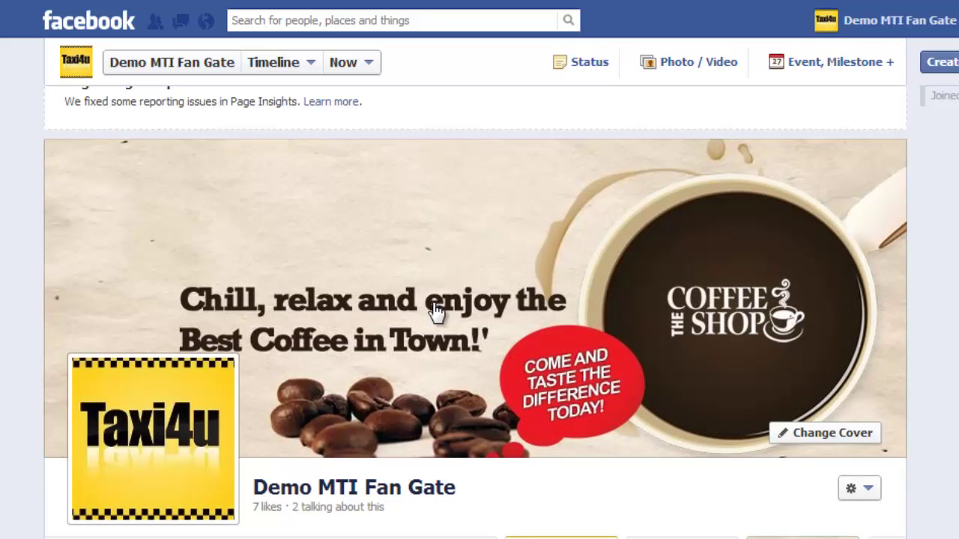
- Upload displaypicture_cofeeshop as the page's profile picture in place of Taxi4u
scroll(558, 307, down, 1)
scroll(573, 309, up, 1)
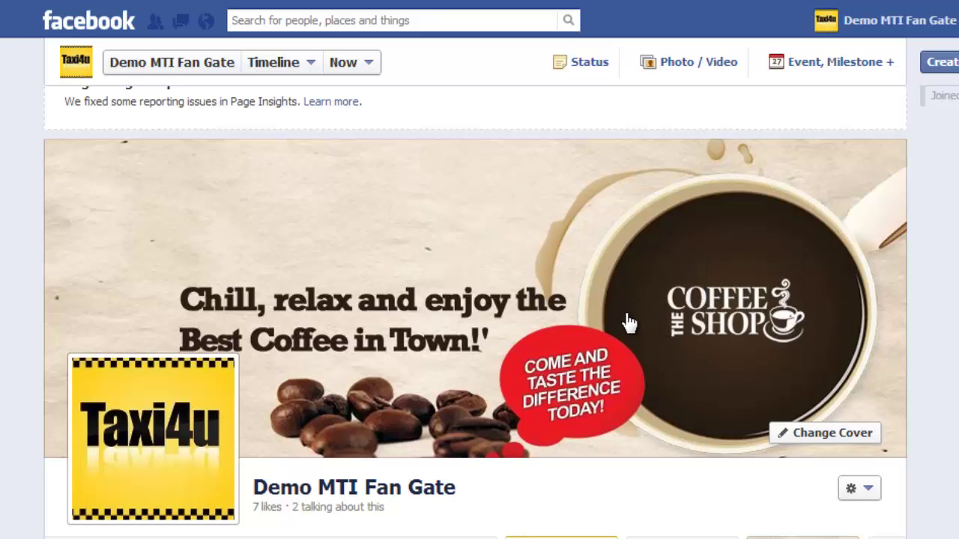
mouse_move(117, 460)
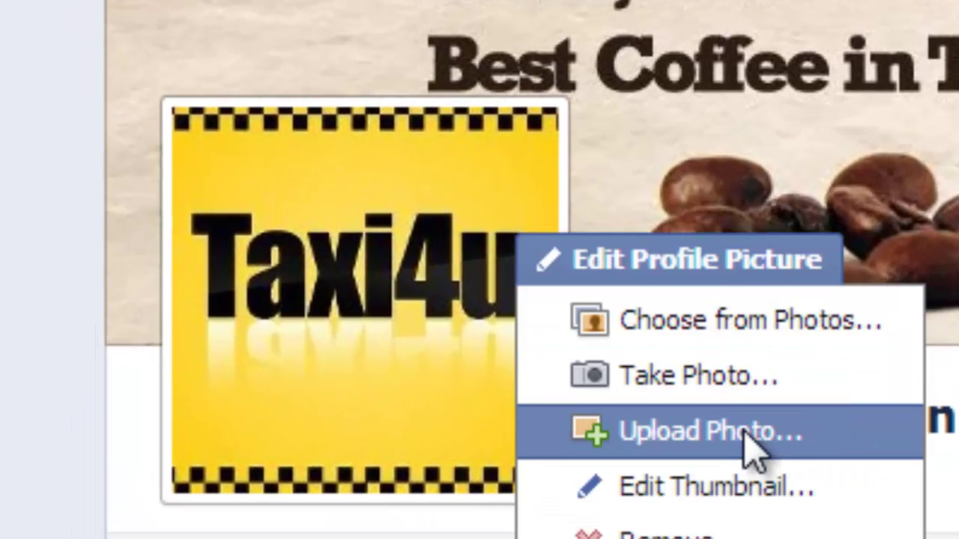
click(751, 442)
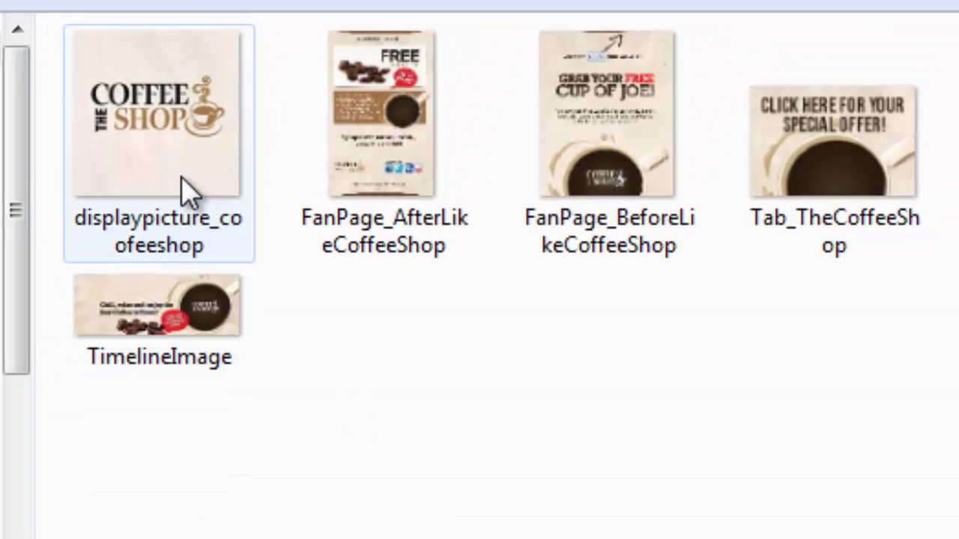
double_click(201, 178)
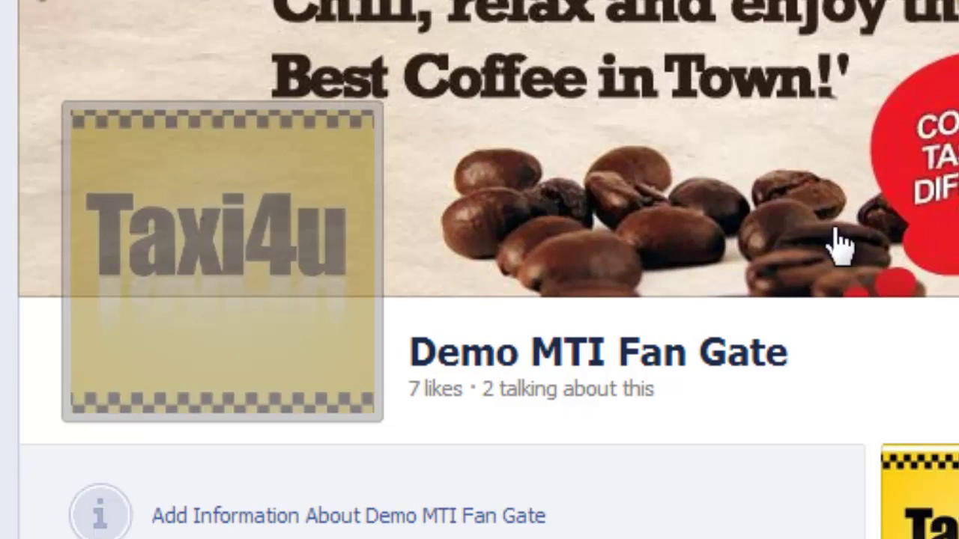
mouse_move(75, 310)
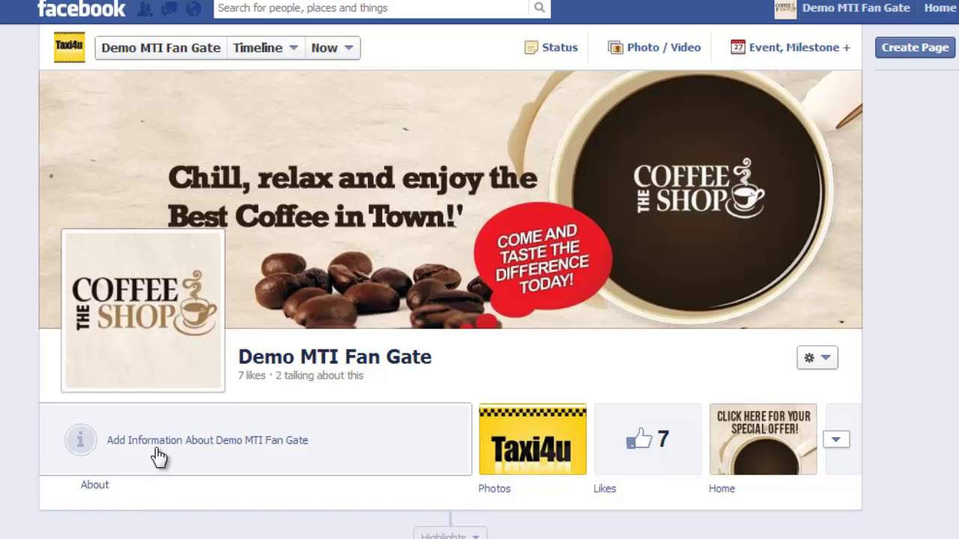
- Search Facebook for 'static' to find the Static Iframe Tab app
mouse_move(113, 327)
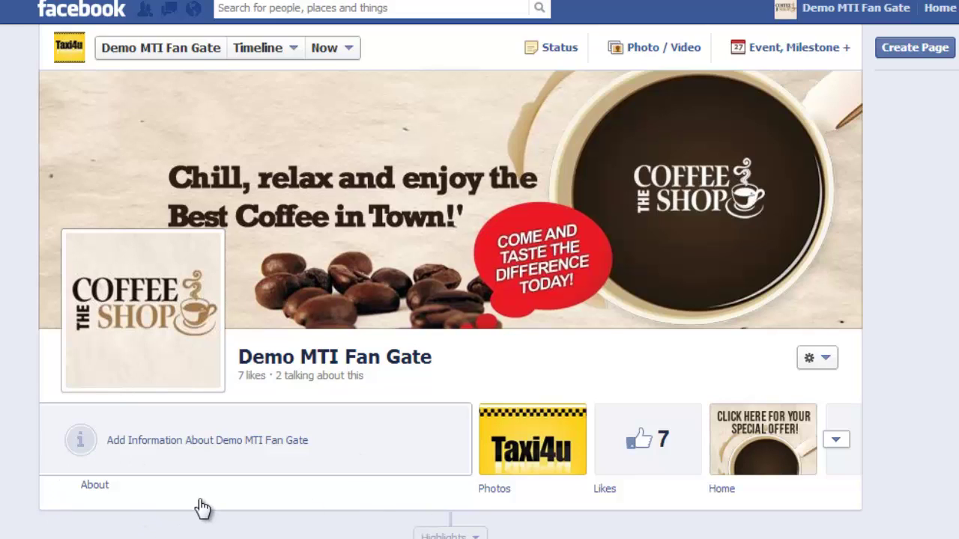
click(420, 6)
text(sta)
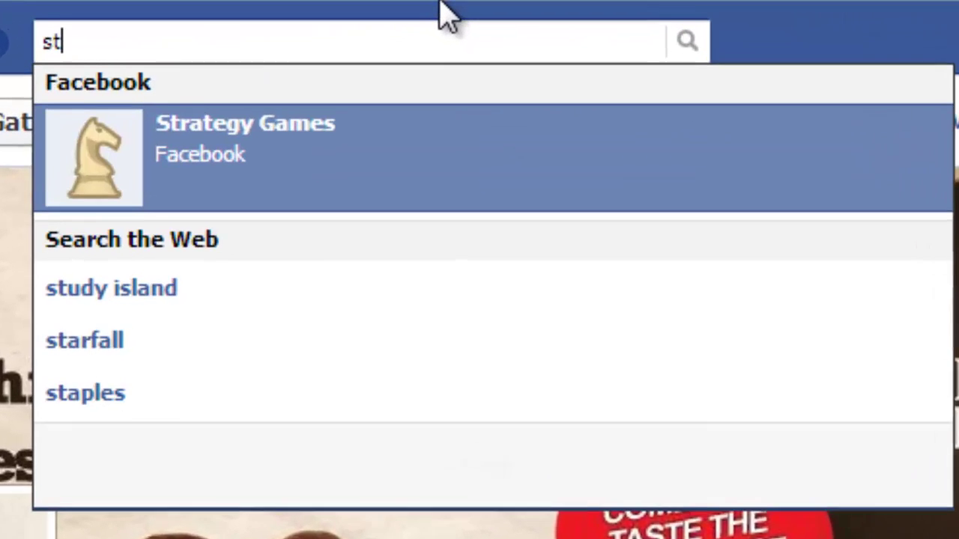
text(tic)
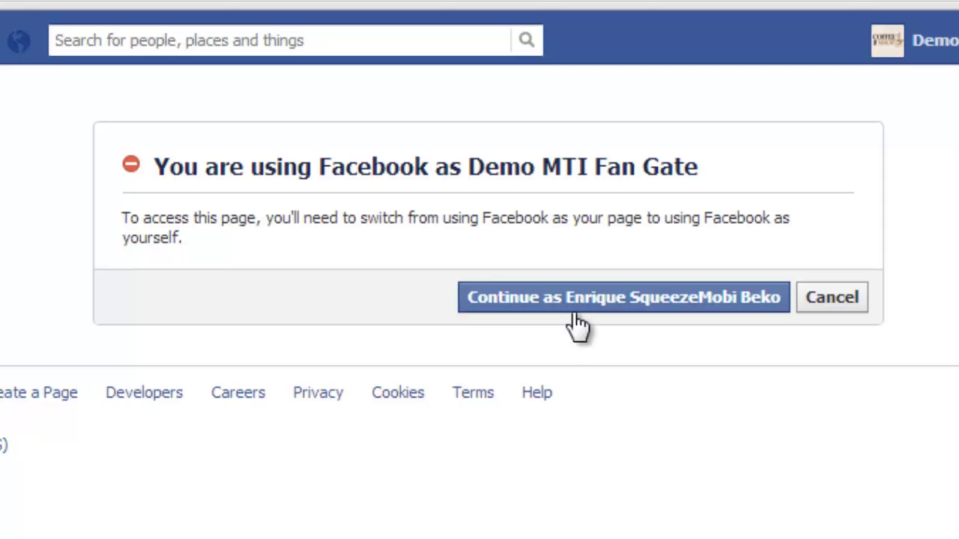
- Continue as the personal profile to reach the Add a Custom Page Tab dialog
click(575, 311)
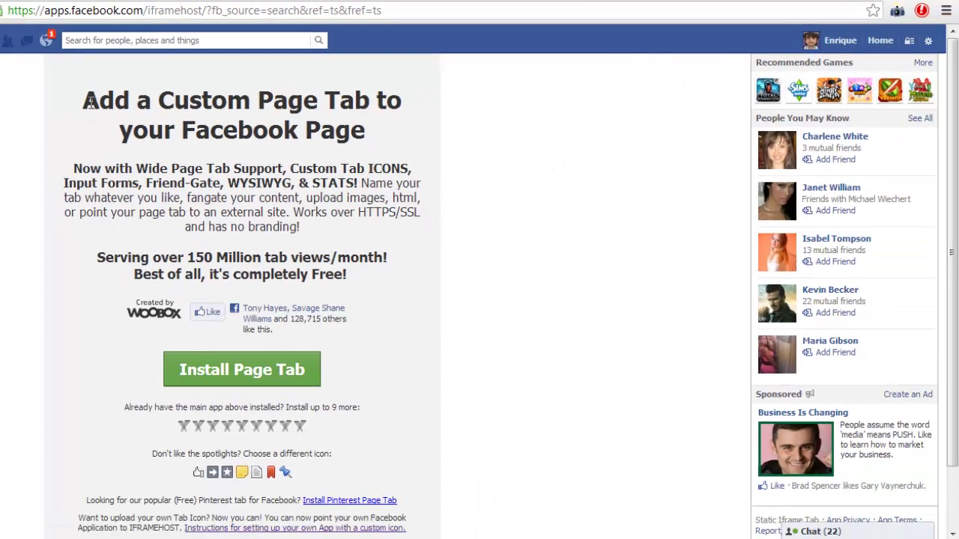
drag(88, 103, 367, 137)
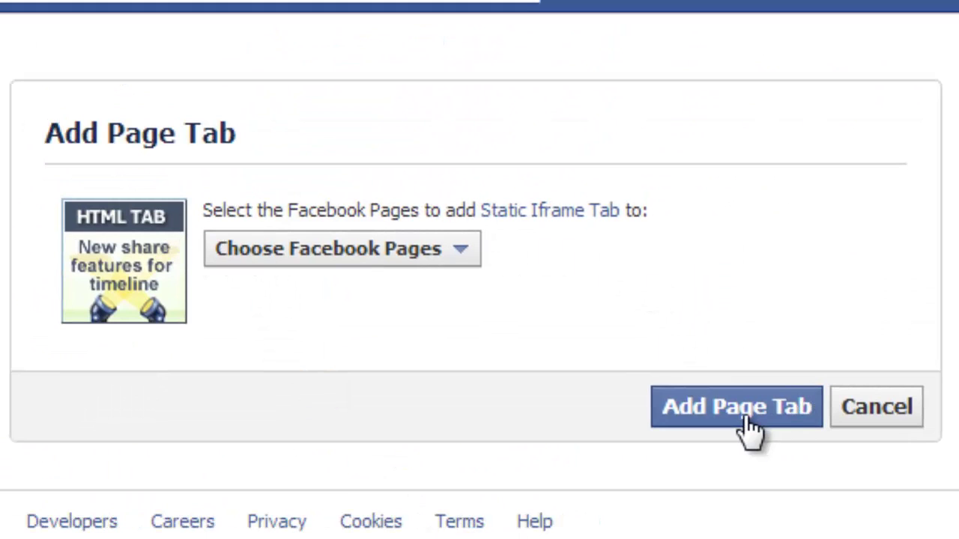
- Pick Demo MTI Fan Gate from the page list and add the Static Iframe Tab to it
click(339, 254)
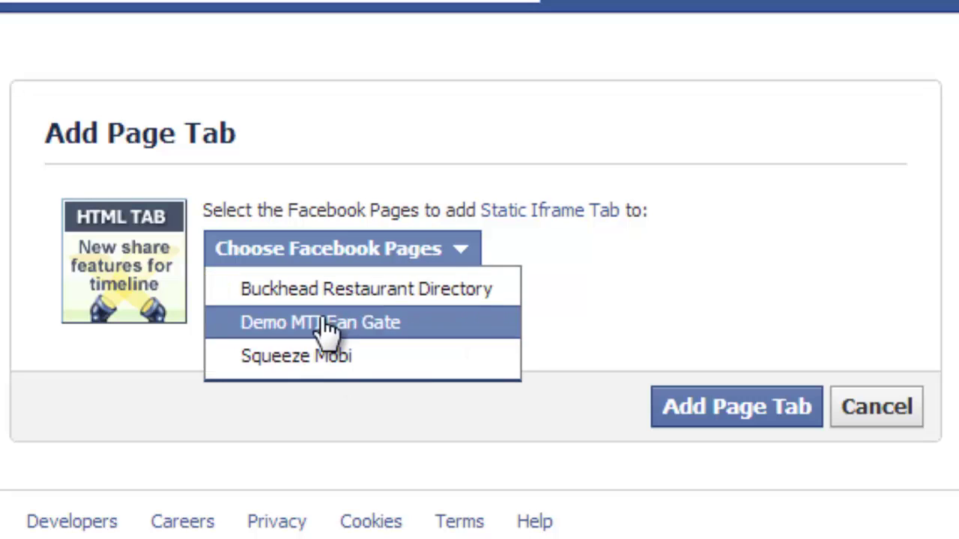
click(371, 324)
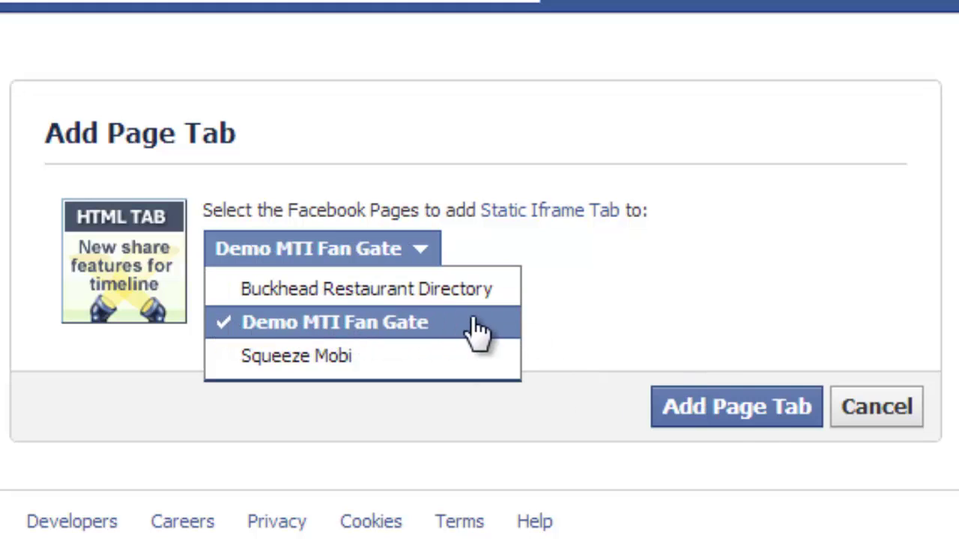
click(764, 411)
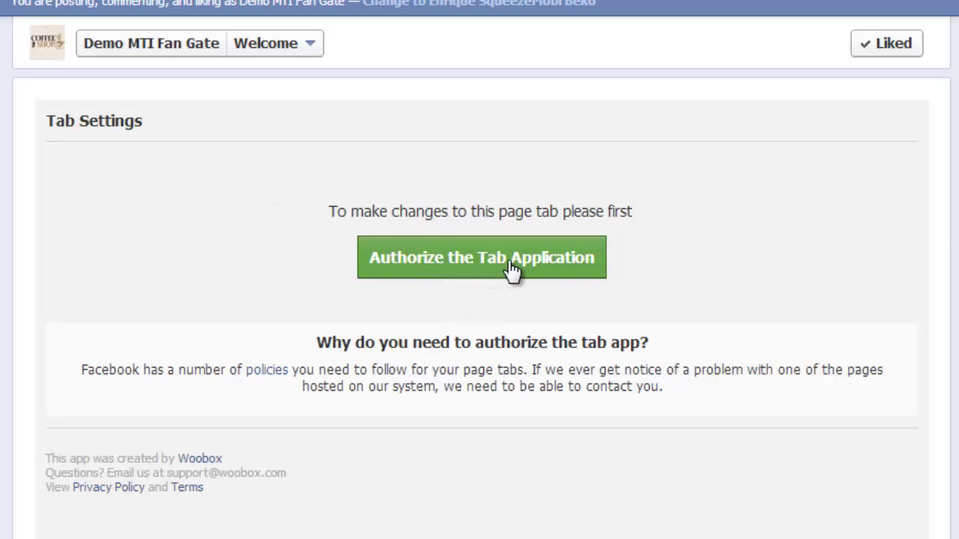
- Authorize the Static Iframe Tab app and grant its permissions with Go to App
click(554, 269)
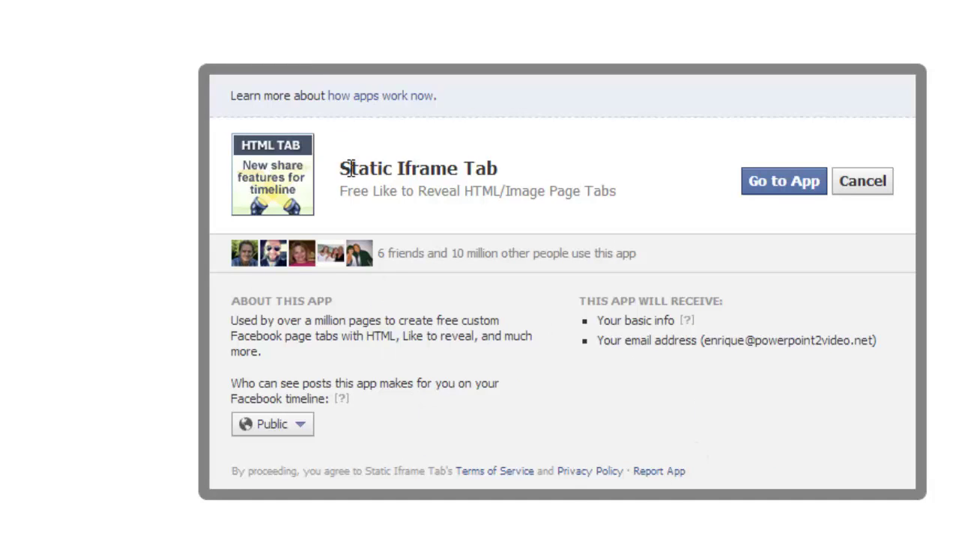
drag(349, 168, 552, 180)
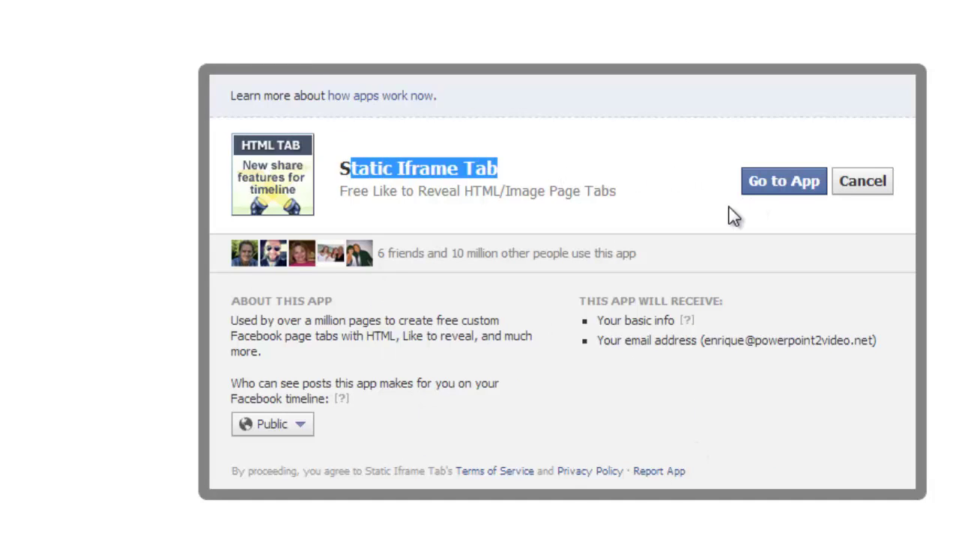
click(770, 185)
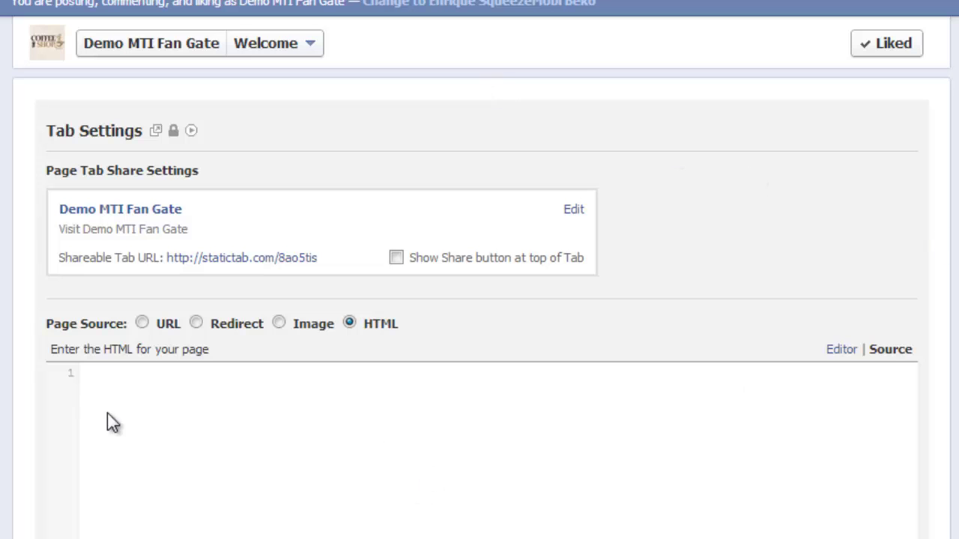
scroll(380, 182, down, 8)
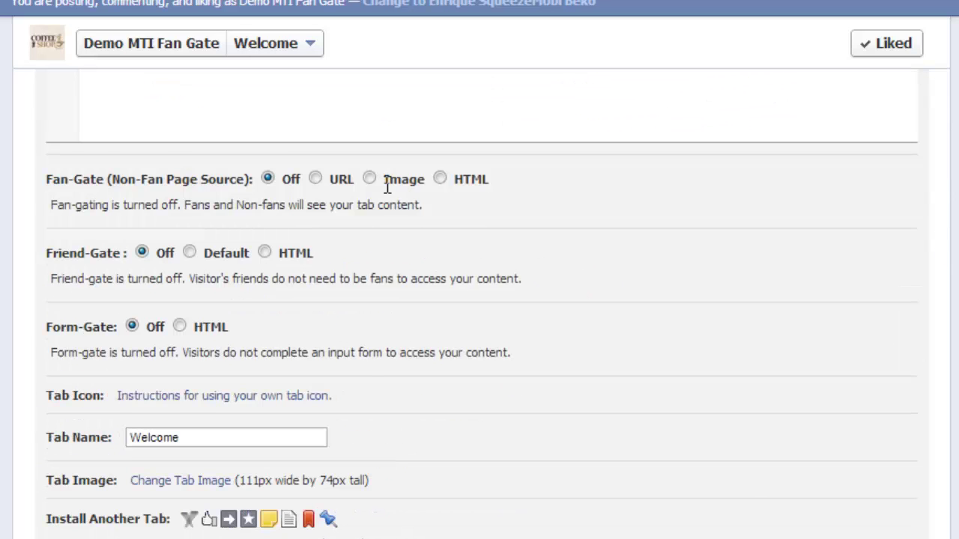
scroll(375, 307, up, 4)
scroll(501, 342, up, 4)
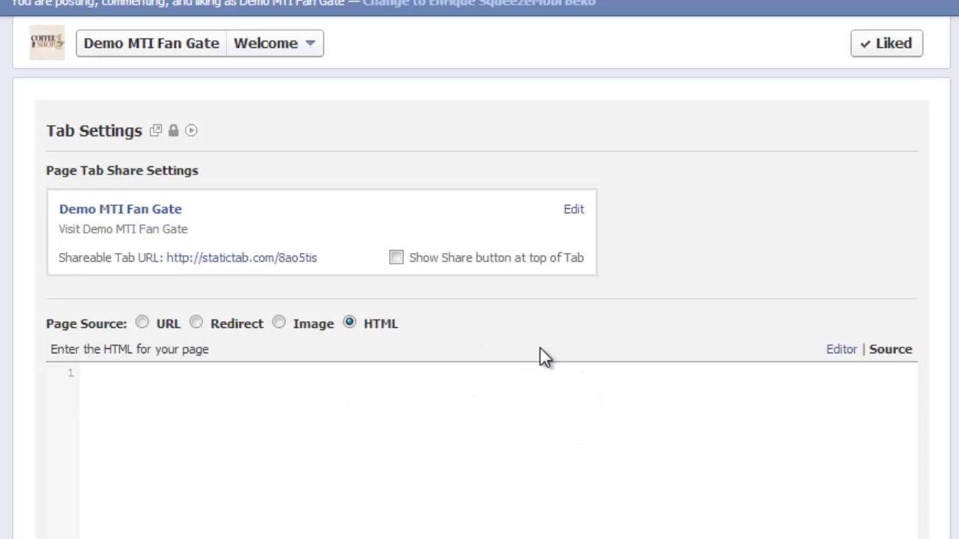
scroll(567, 289, down, 2)
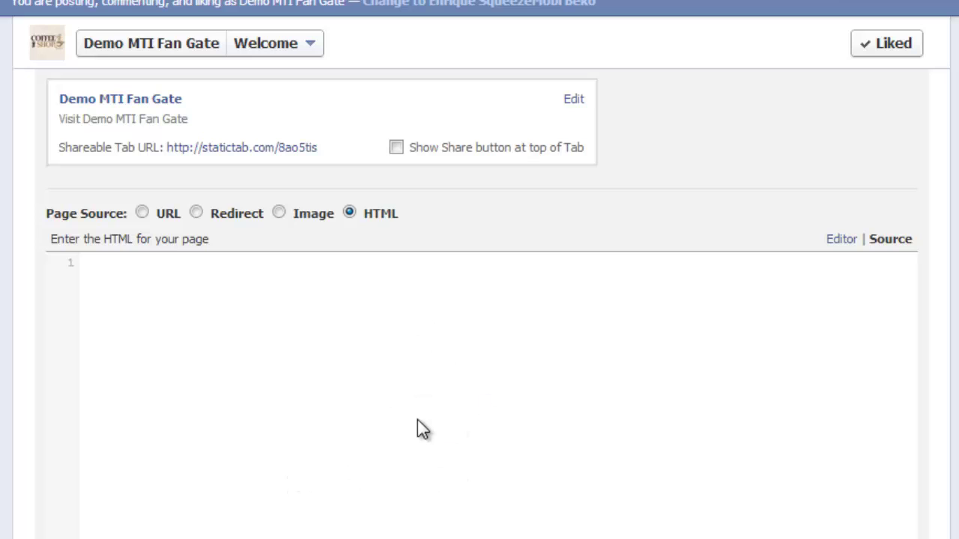
scroll(418, 421, down, 2)
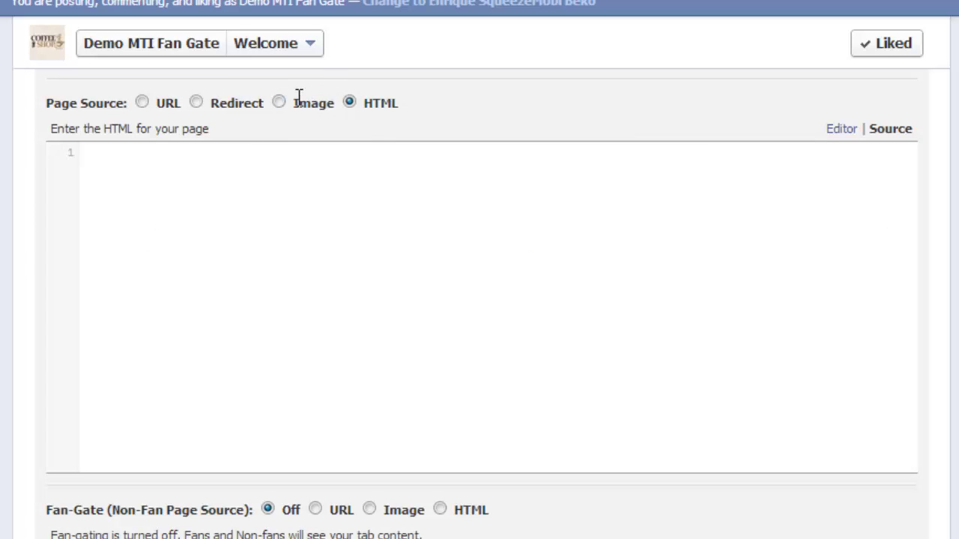
scroll(536, 241, down, 4)
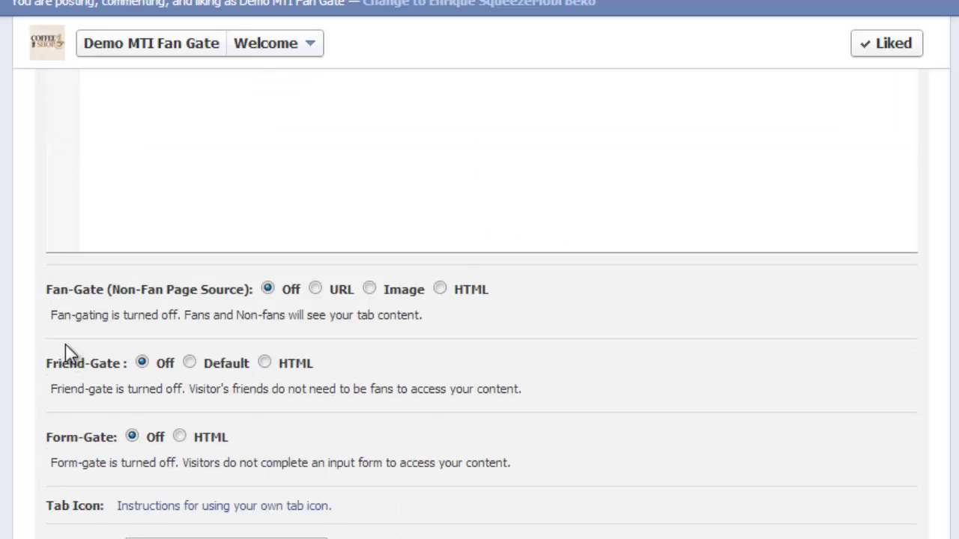
drag(69, 295, 255, 296)
scroll(503, 374, up, 4)
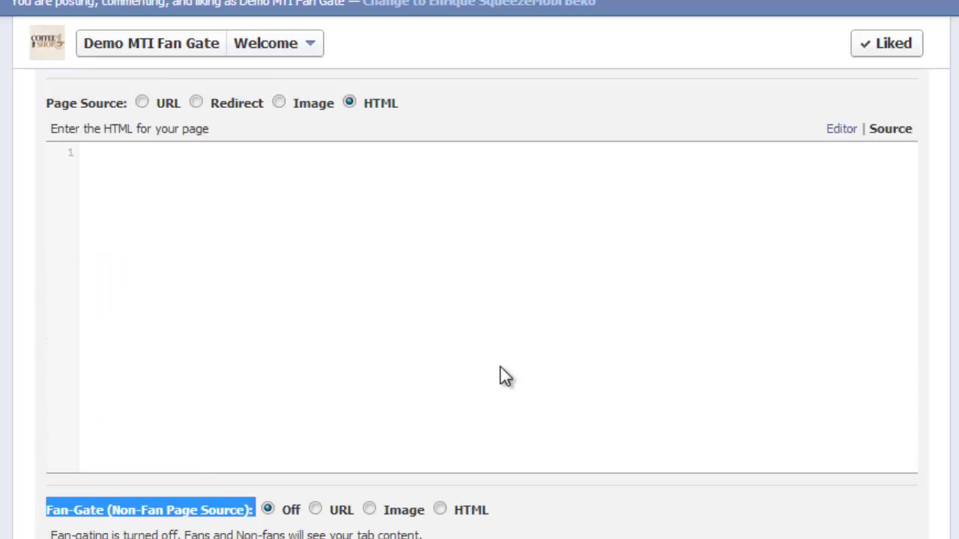
scroll(505, 377, down, 2)
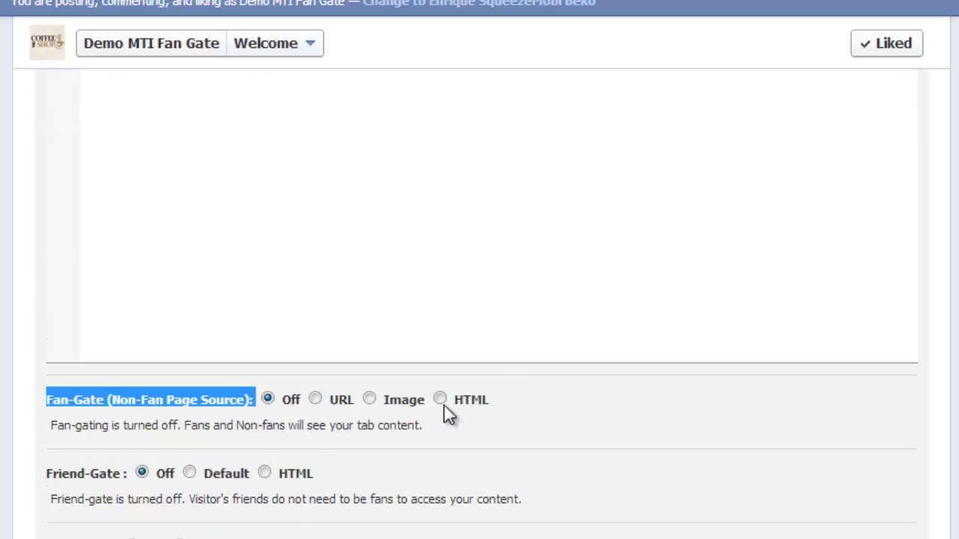
drag(450, 426, 48, 400)
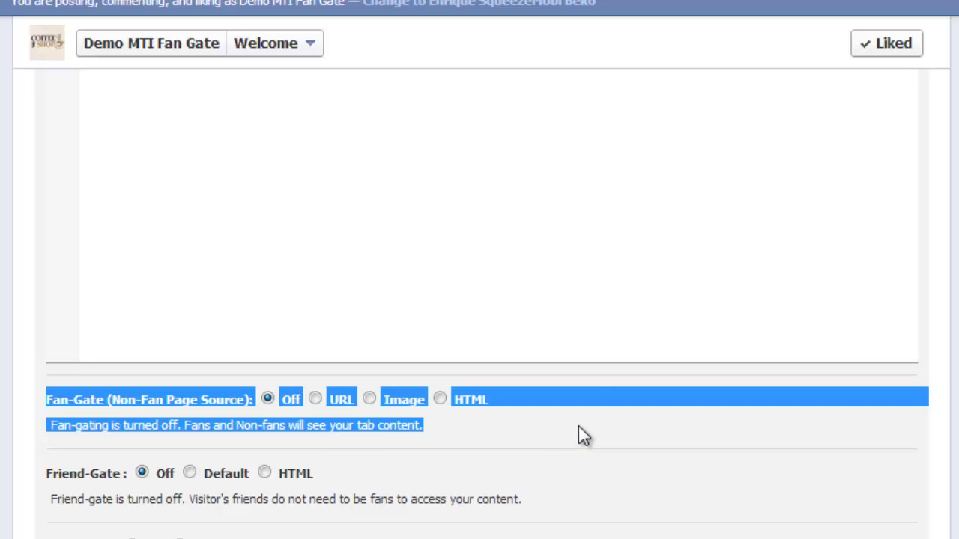
scroll(532, 453, up, 2)
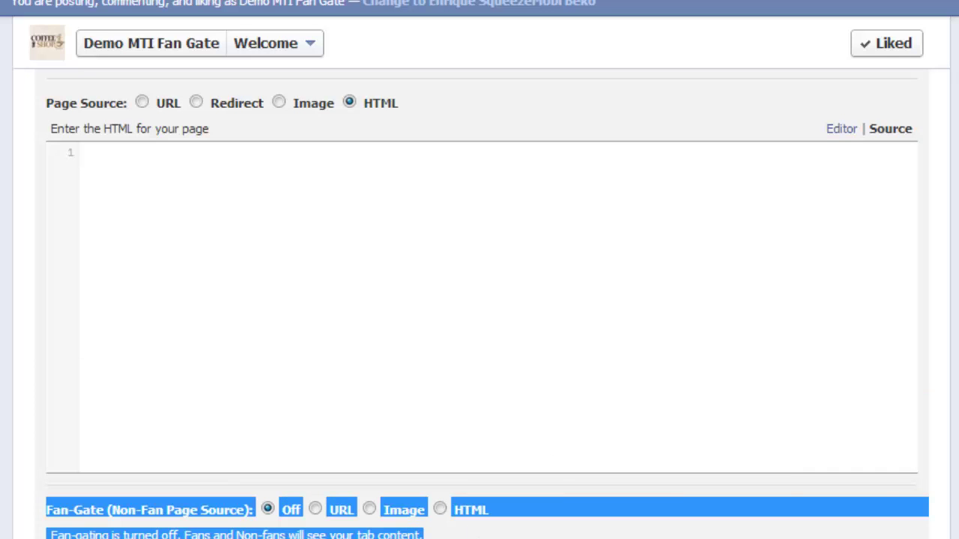
scroll(400, 537, up, 2)
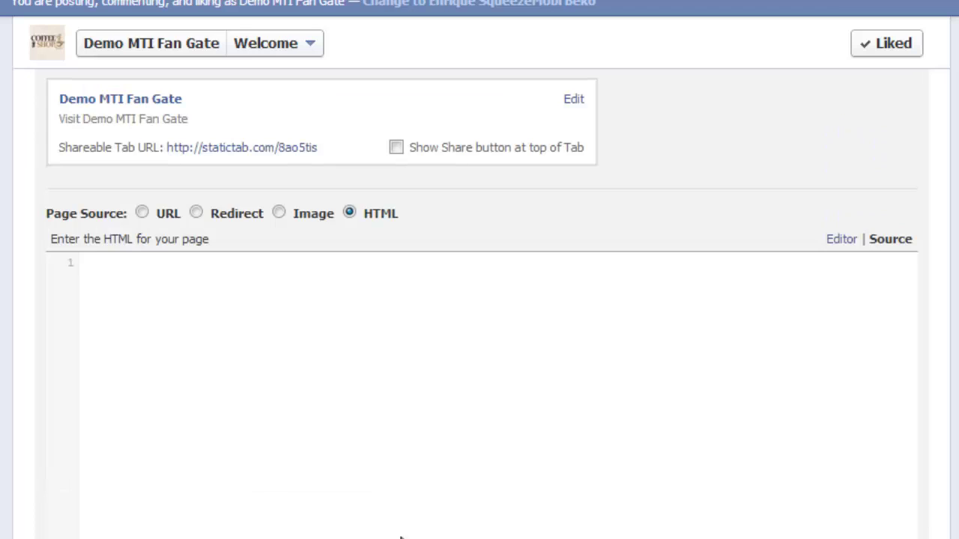
drag(53, 214, 355, 352)
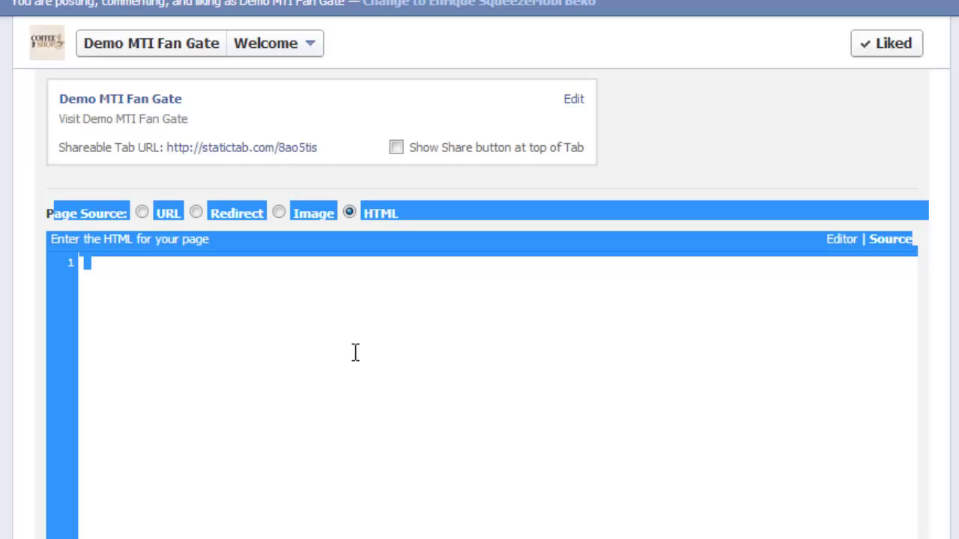
scroll(501, 459, down, 2)
scroll(589, 455, down, 4)
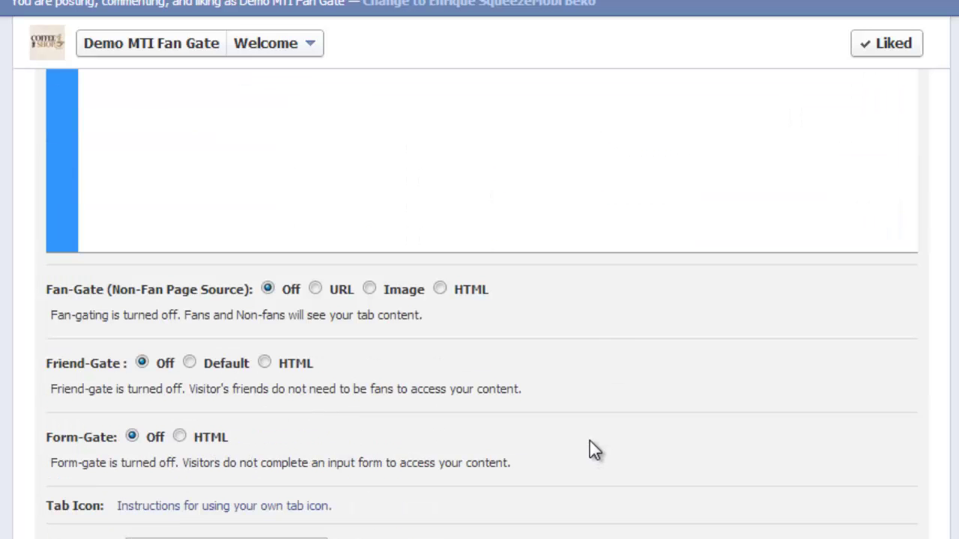
drag(623, 356, 21, 364)
scroll(22, 364, down, 3)
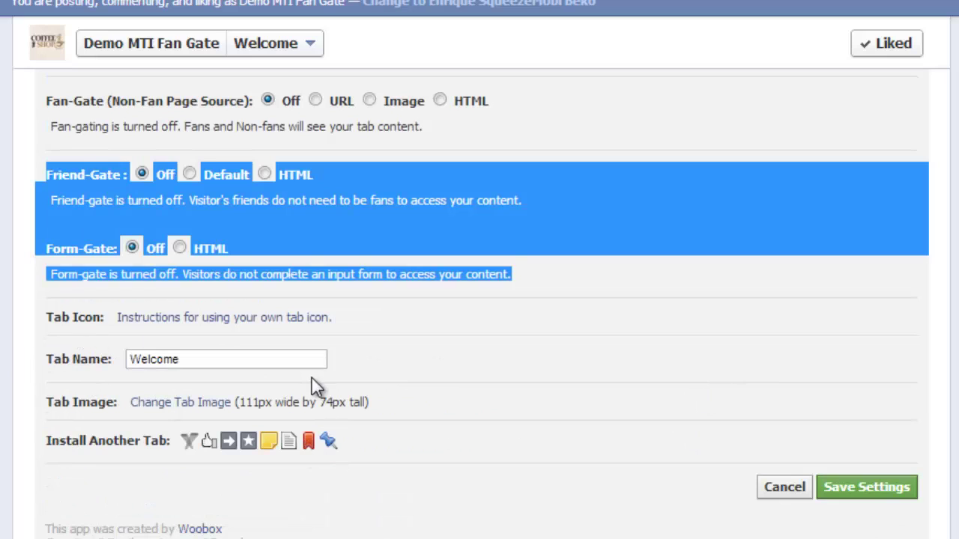
click(420, 396)
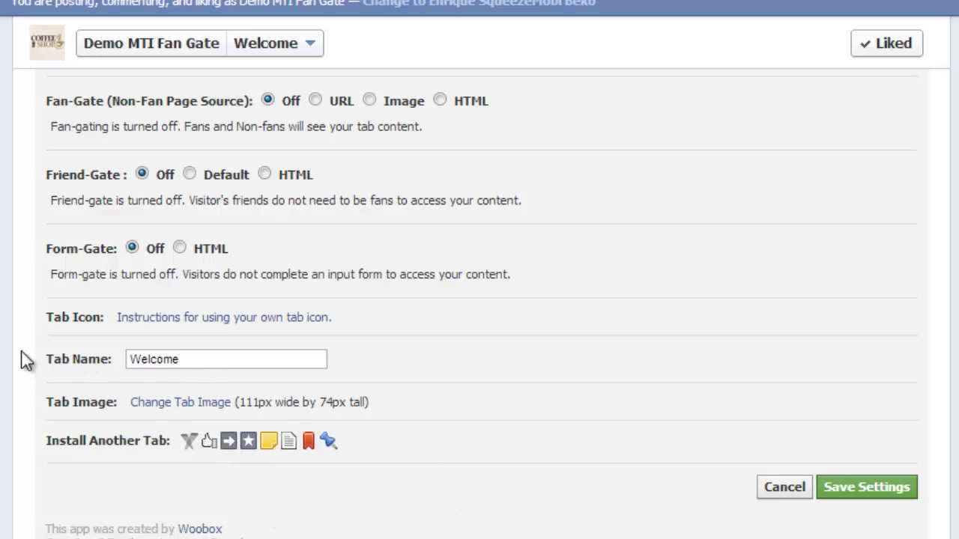
- Replace the tab name Welcome with 'Free Coffee' and upload Tab_TheCoffeeShop.jpg as the tab image
double_click(174, 352)
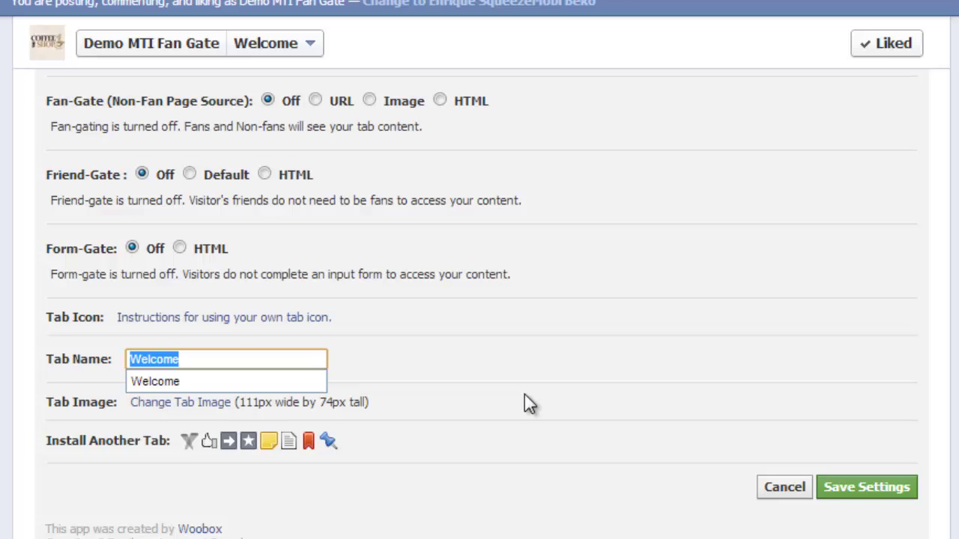
text(Free Coffee)
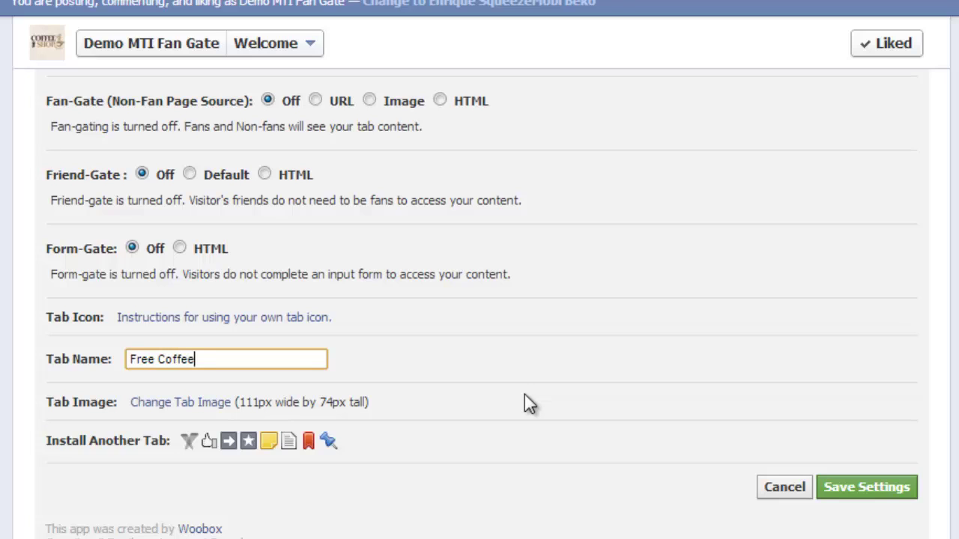
click(144, 405)
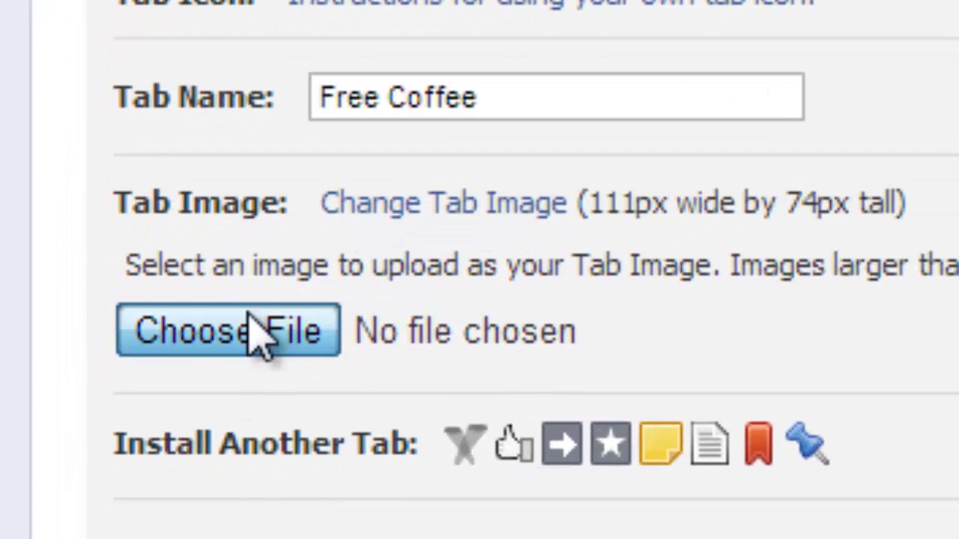
click(259, 333)
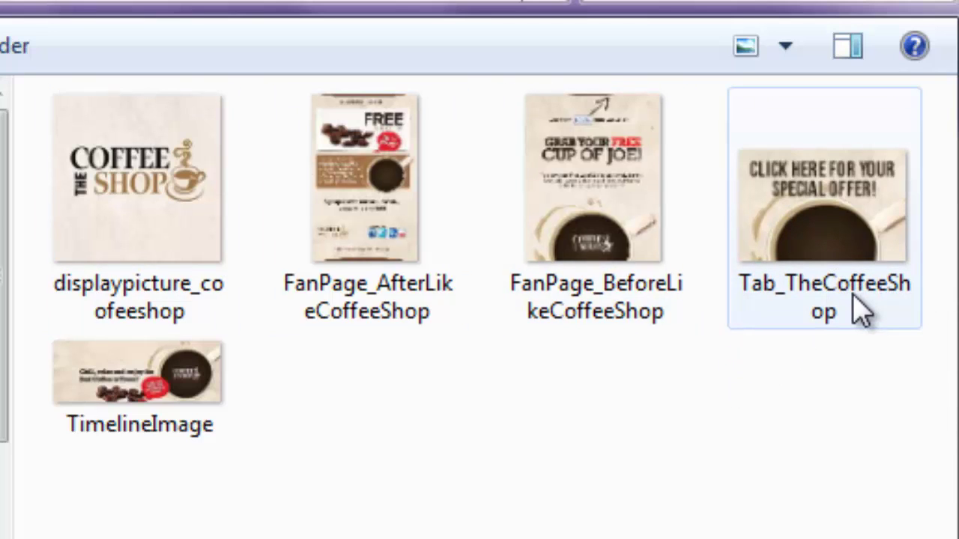
double_click(831, 230)
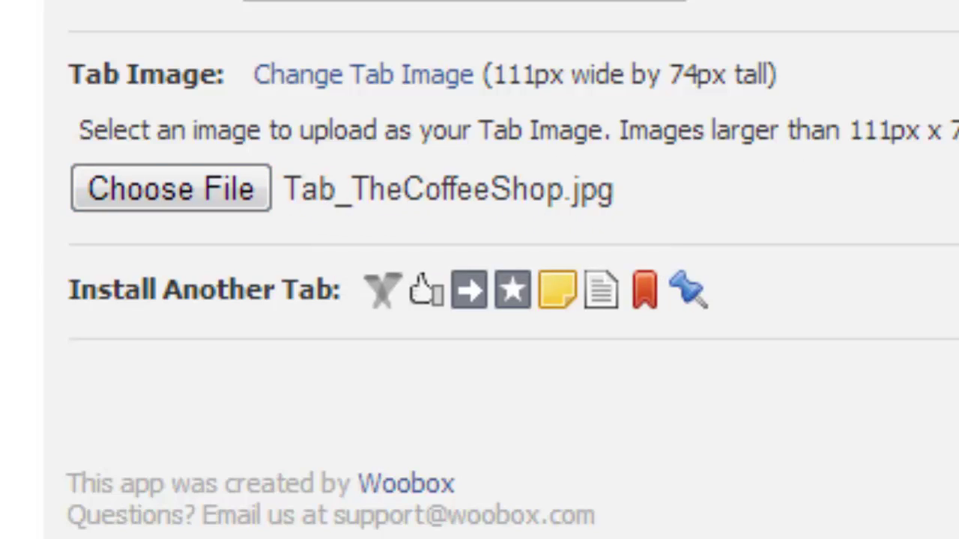
scroll(479, 299, up, 2)
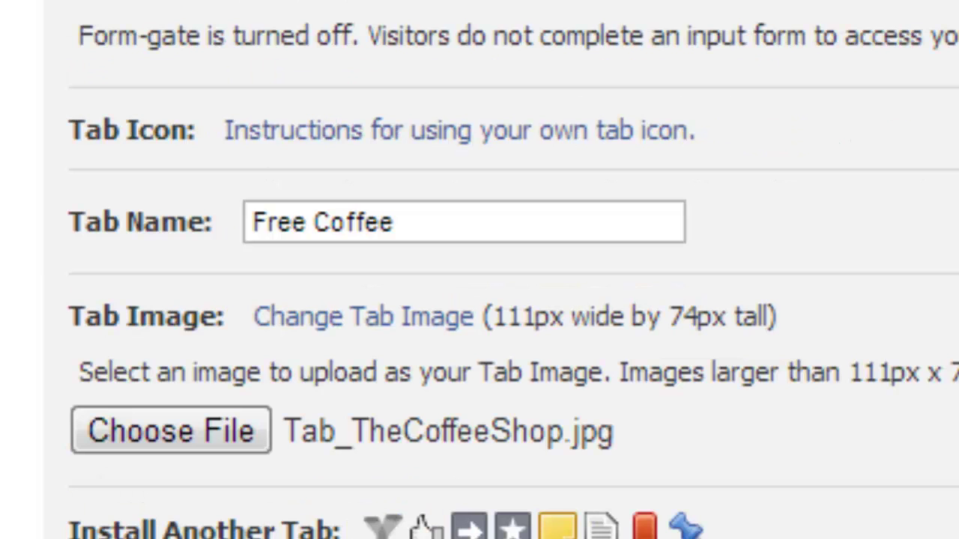
- Set Page Source to Image with FanPage_AfterLikeCoffeeShop.jpg, then highlight the Fan-Gate setting label
scroll(854, 428, up, 5)
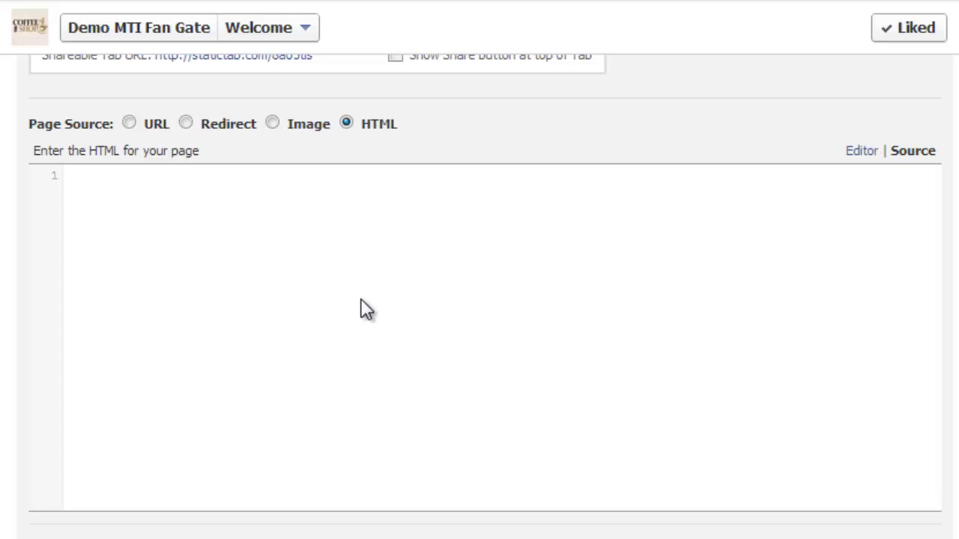
click(272, 125)
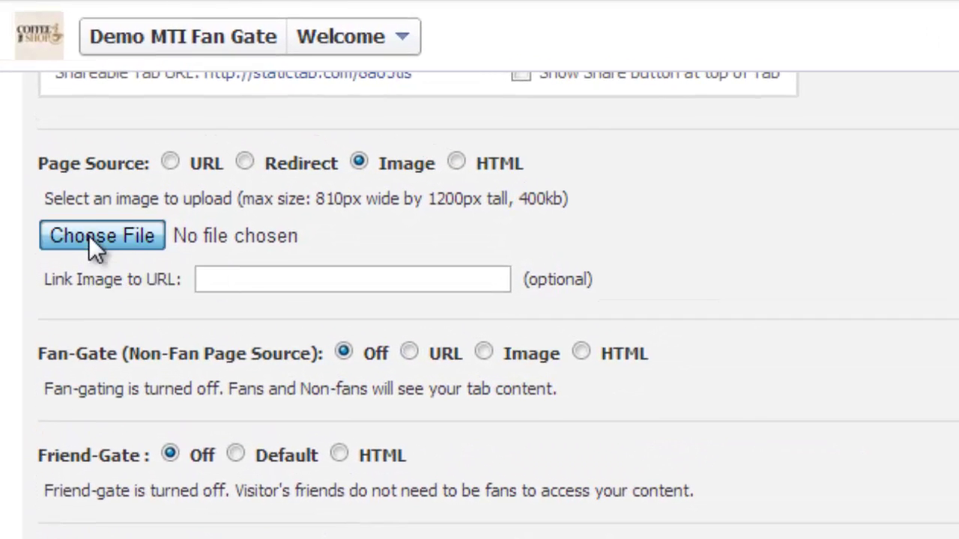
click(88, 235)
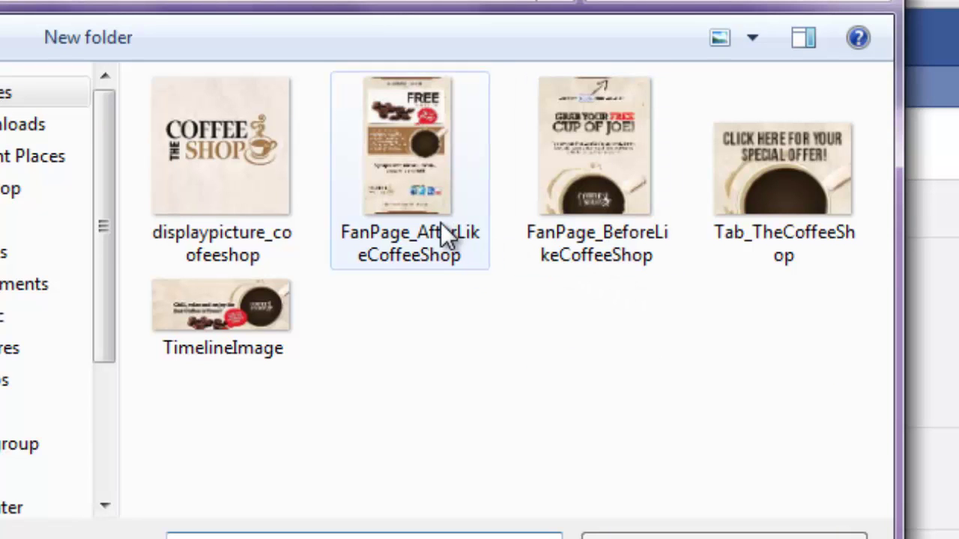
mouse_move(442, 223)
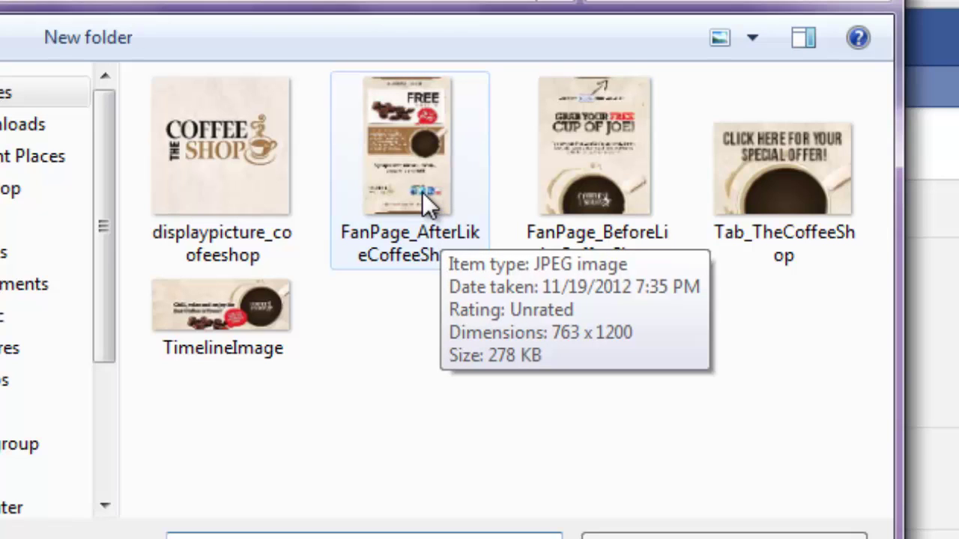
double_click(428, 200)
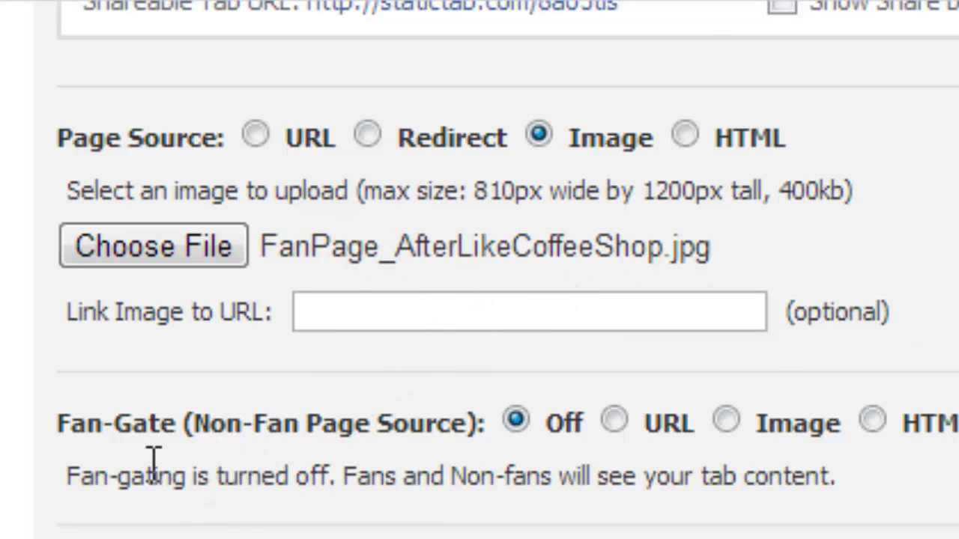
drag(60, 423, 461, 425)
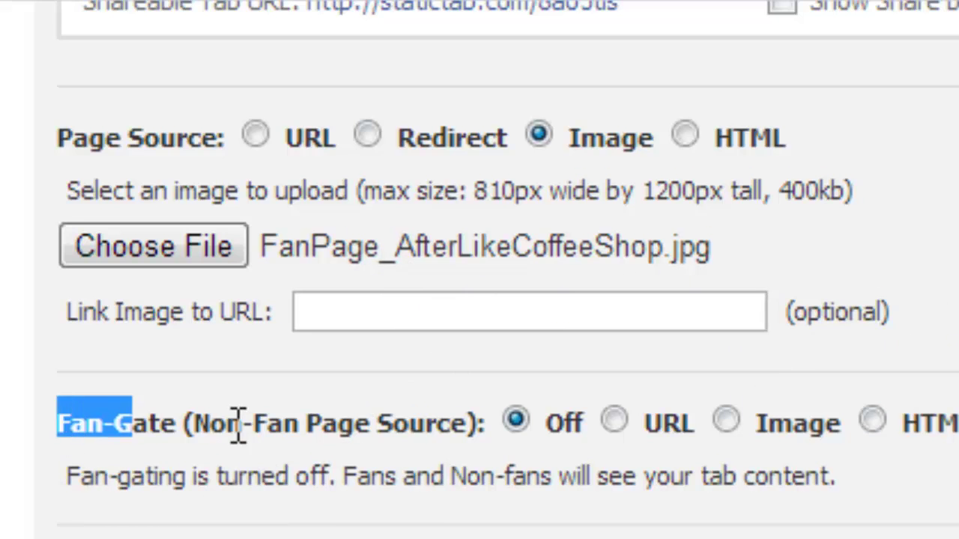
drag(421, 197, 445, 197)
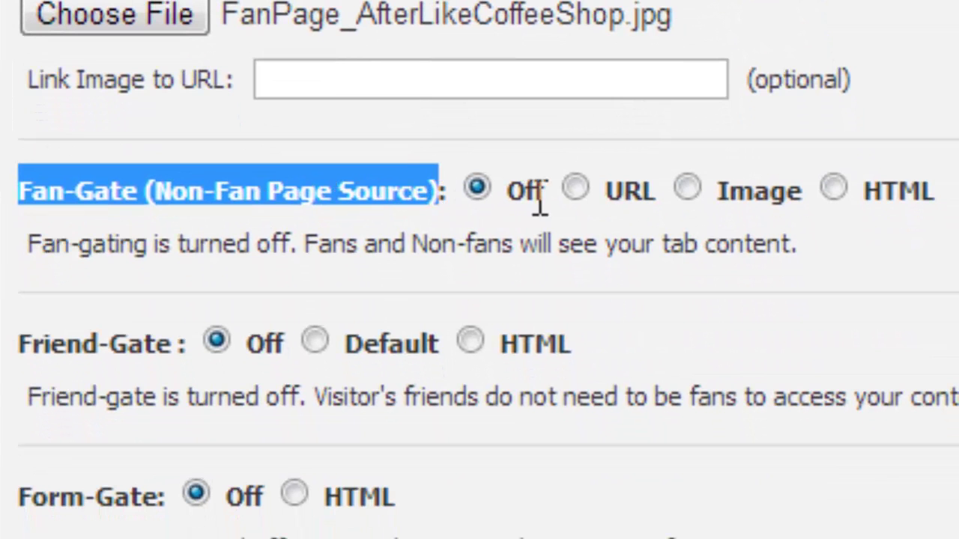
- Show non-fans an image instead of the tab, pick the image file, and select the Tab Name for renaming to Free Coffee
click(680, 195)
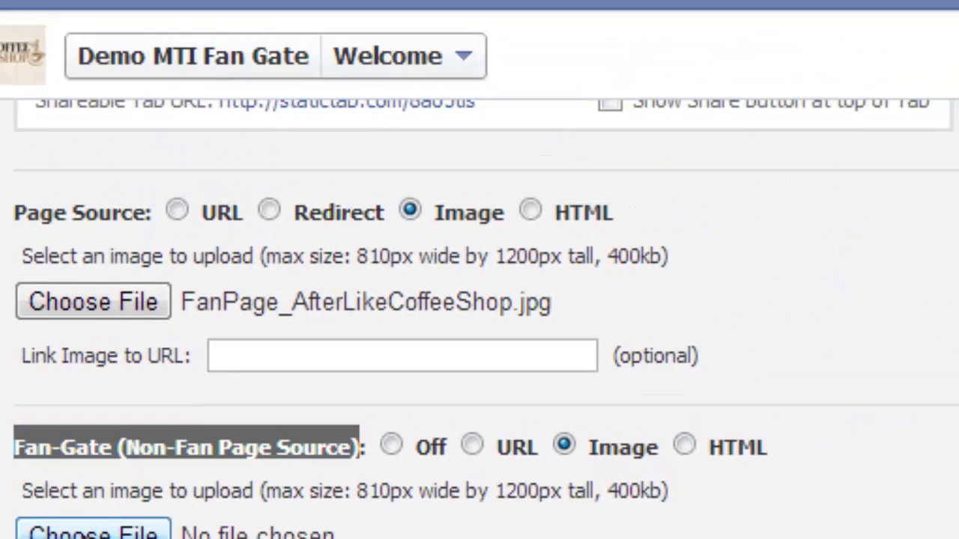
click(97, 389)
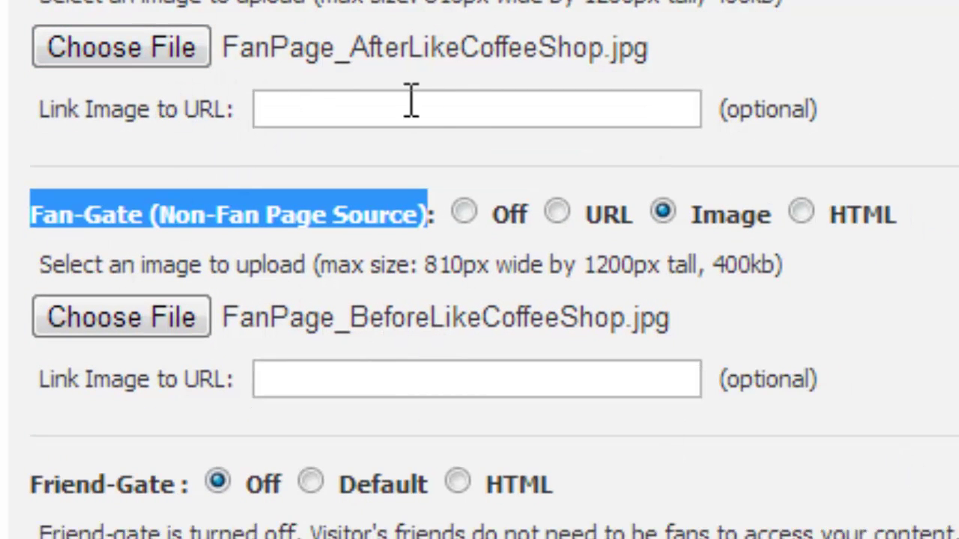
scroll(719, 368, down, 5)
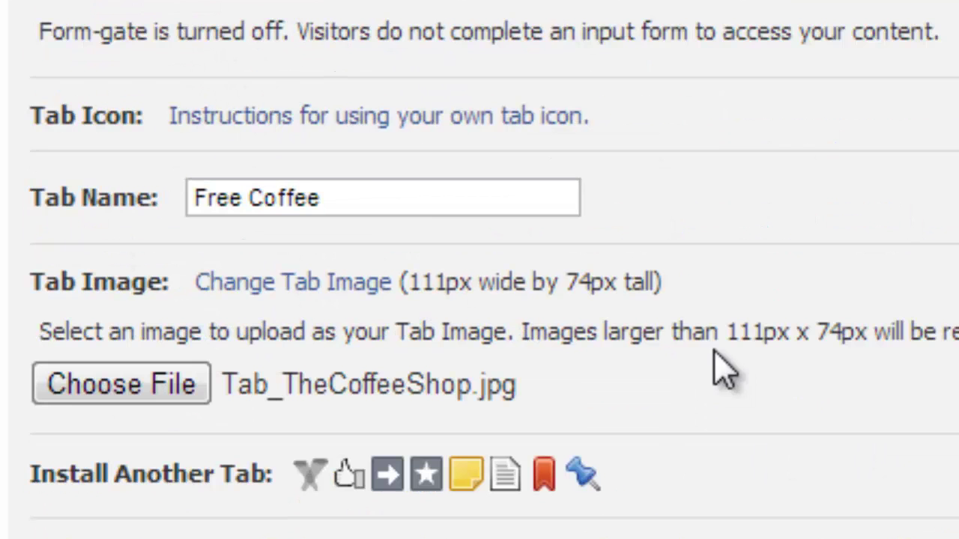
triple_click(380, 198)
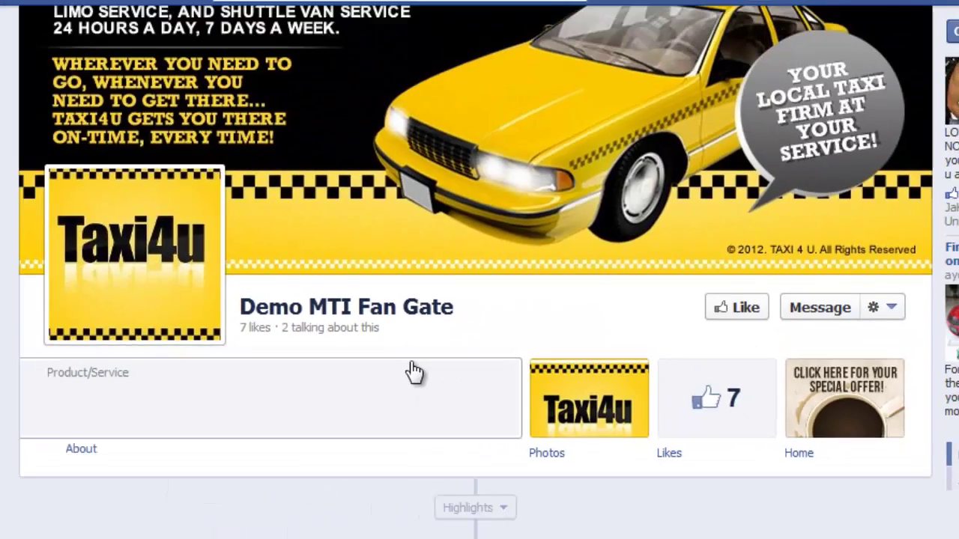
- Scroll the Demo MTI Fan Gate page to view its cover, Likes count and tab thumbnails
scroll(415, 371, down, 7)
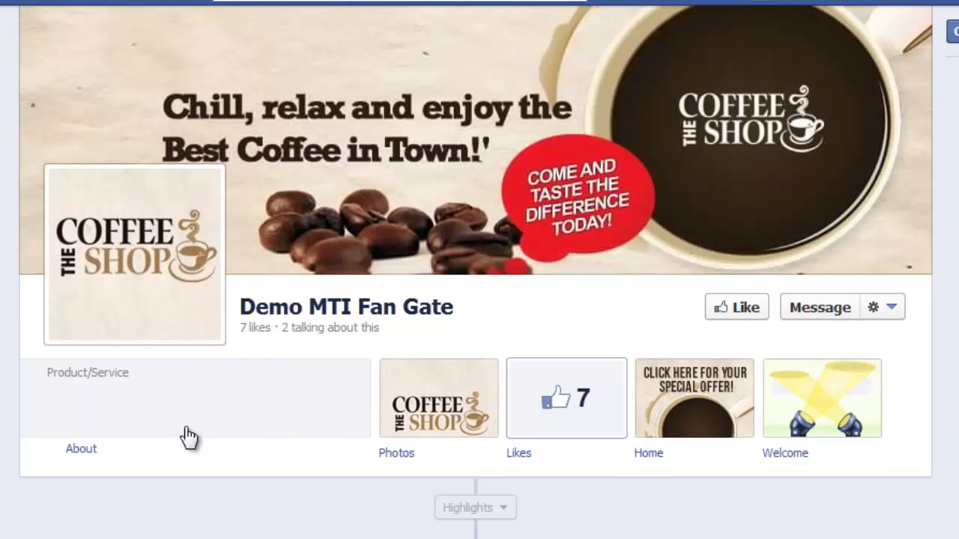
scroll(30, 325, up, 1)
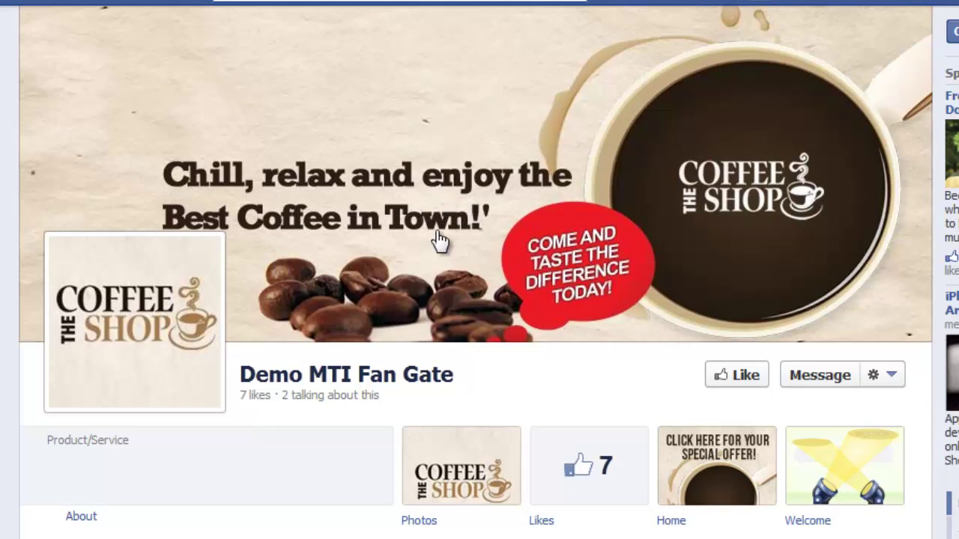
scroll(431, 243, down, 3)
scroll(416, 240, up, 3)
scroll(310, 353, down, 2)
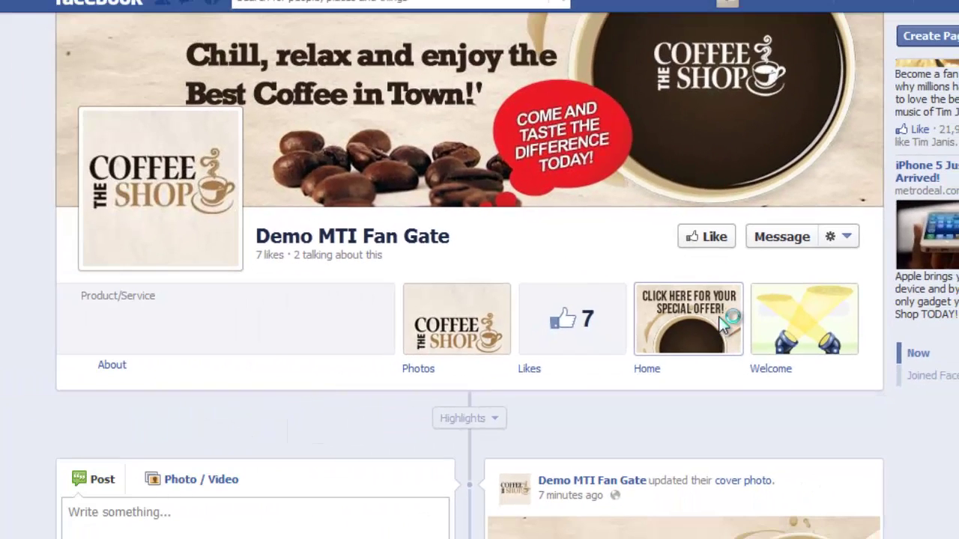
- Open the Home special-offer tab and scroll through its 'Grab your FREE Cup of Joe!' Like gate
click(513, 243)
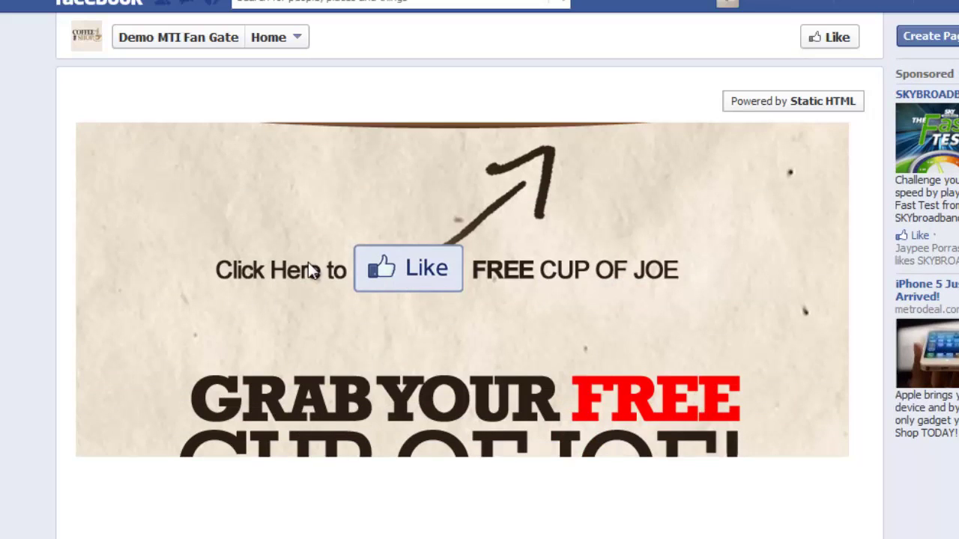
scroll(165, 260, down, 3)
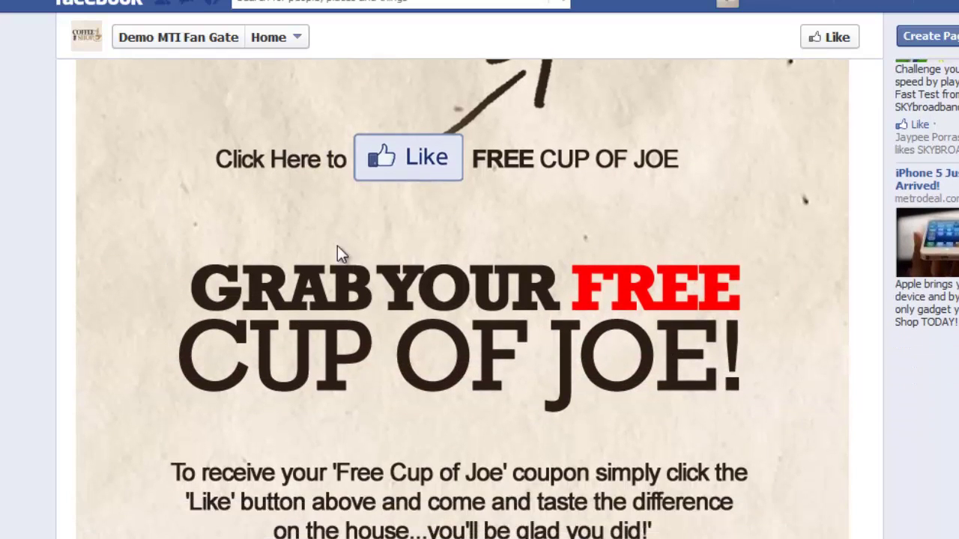
scroll(324, 408, down, 6)
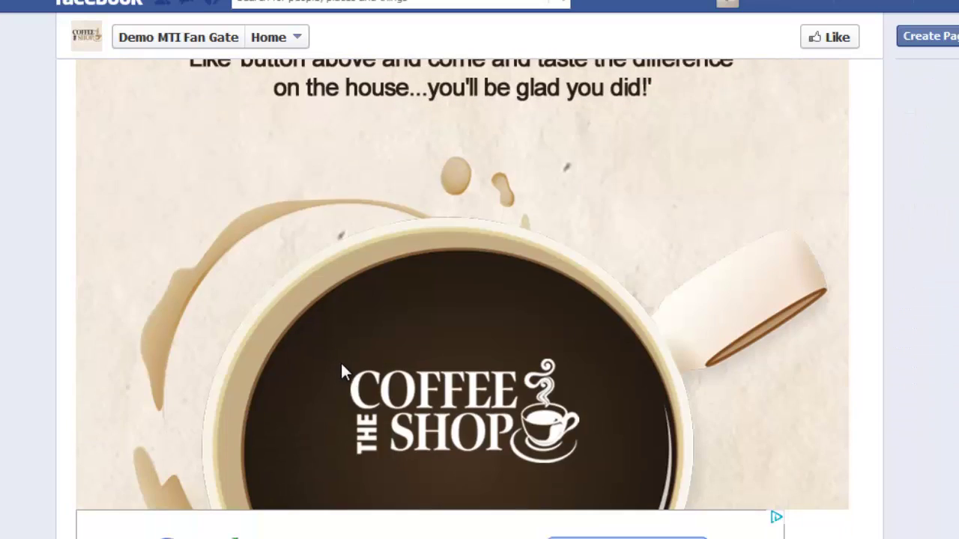
scroll(340, 366, up, 7)
scroll(340, 363, down, 3)
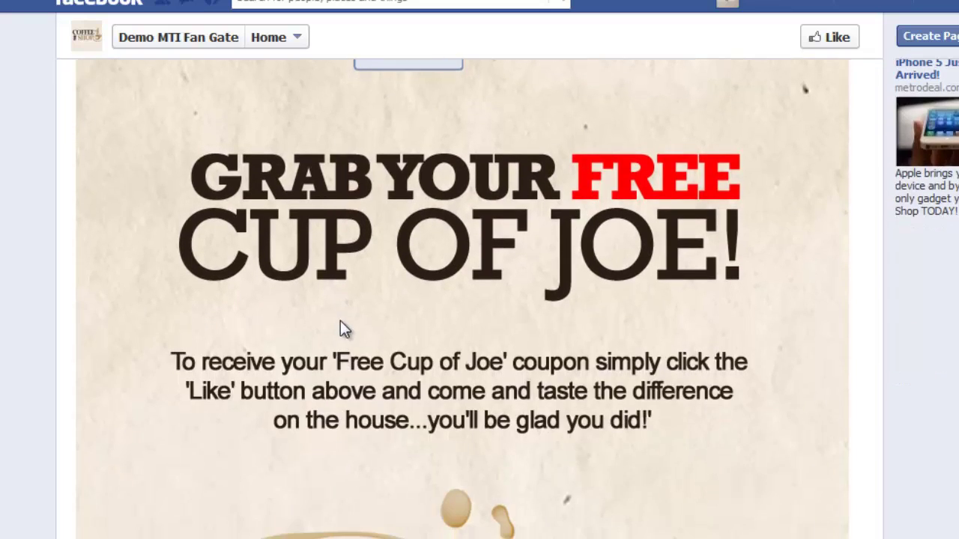
scroll(341, 321, up, 4)
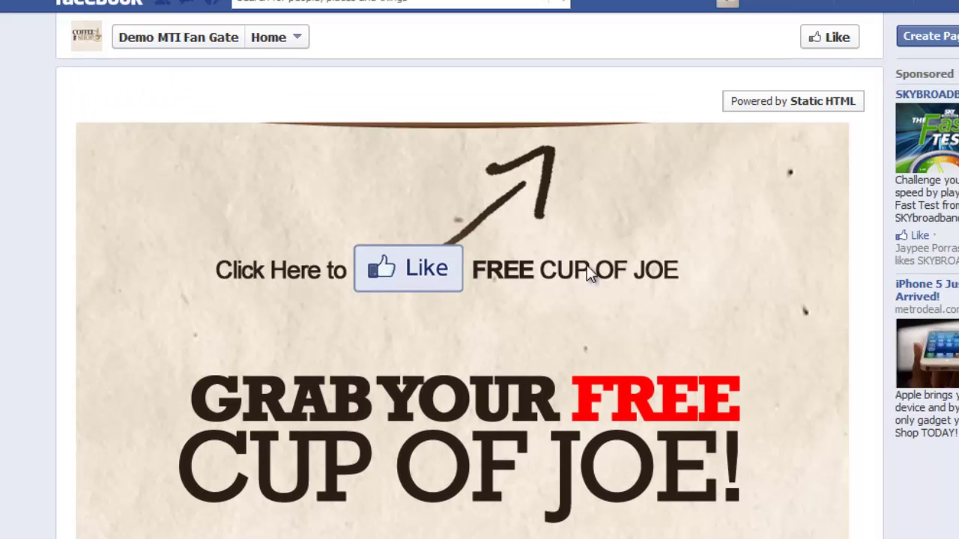
scroll(766, 282, down, 4)
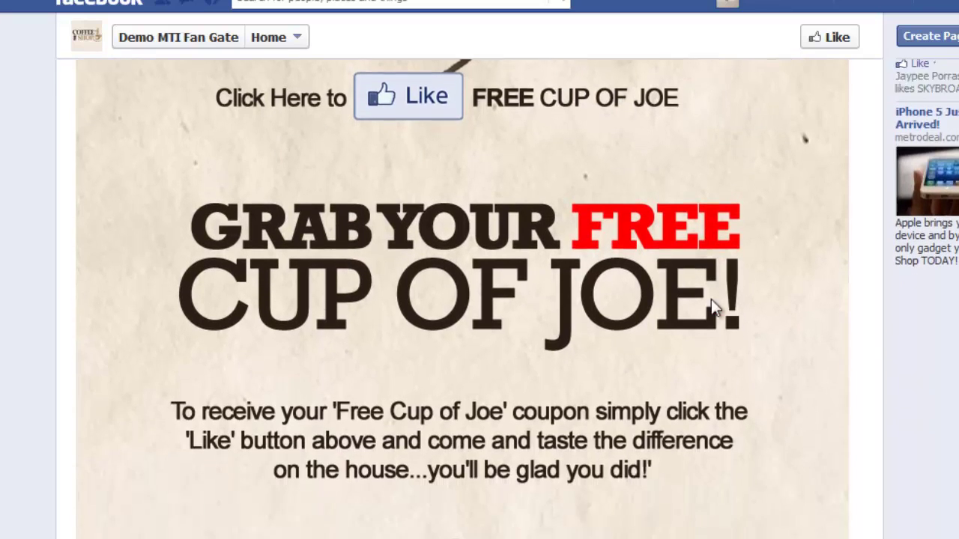
scroll(550, 276, down, 1)
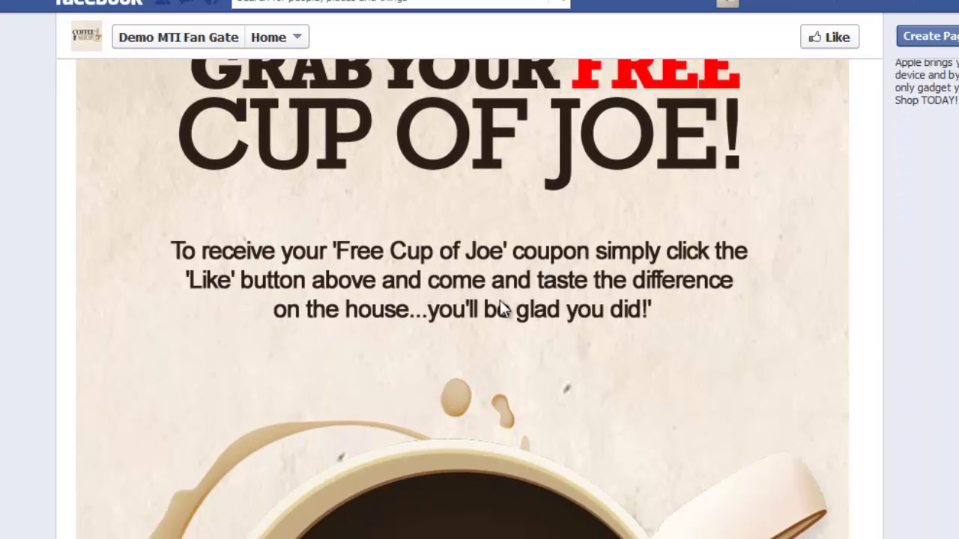
scroll(500, 309, down, 3)
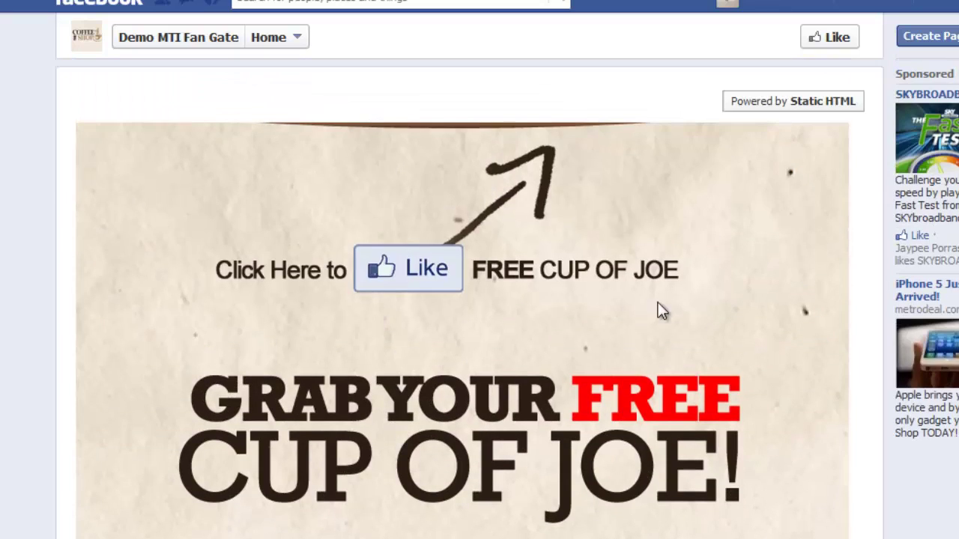
scroll(553, 310, down, 5)
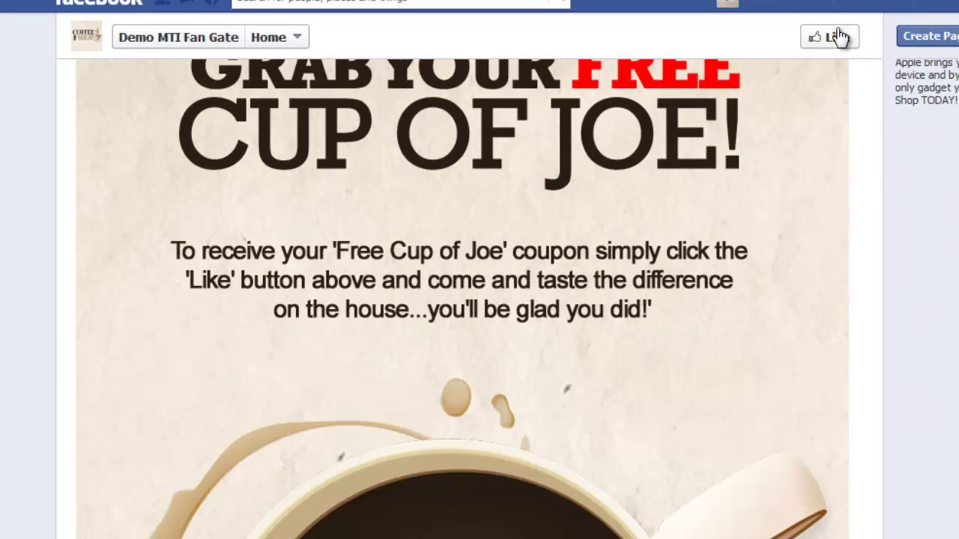
- Like the page and scroll through the unlocked 'Thanks for liking us!' Free Cup of Joe coupon
click(834, 41)
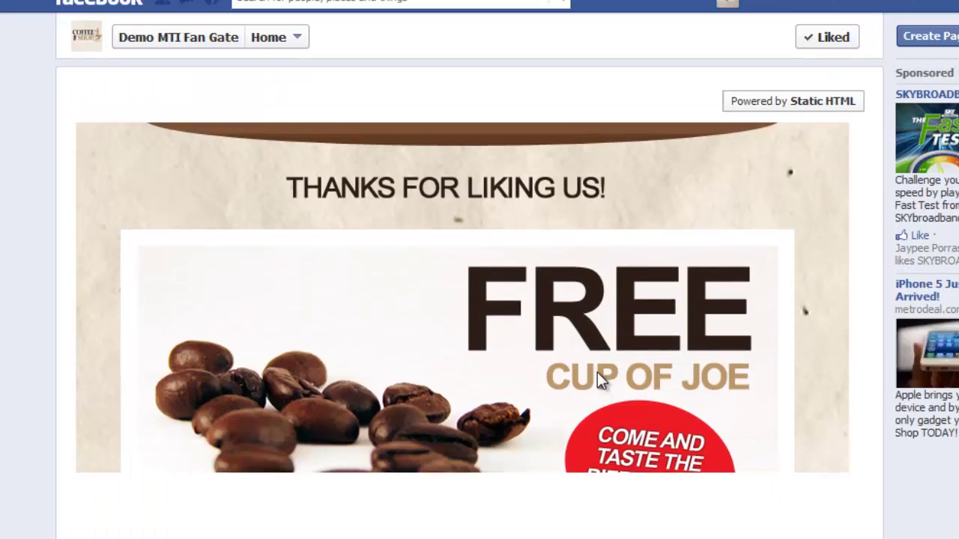
scroll(597, 332, down, 3)
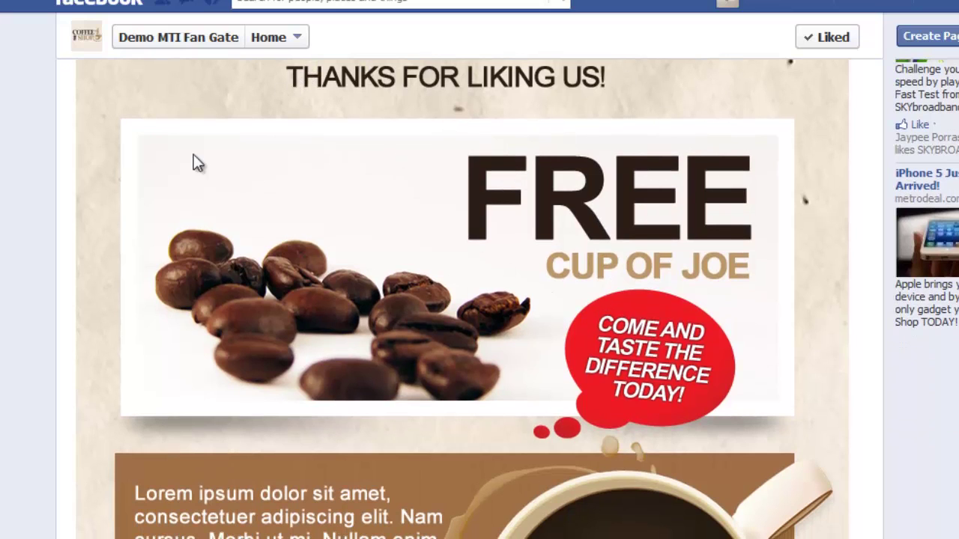
scroll(327, 188, up, 3)
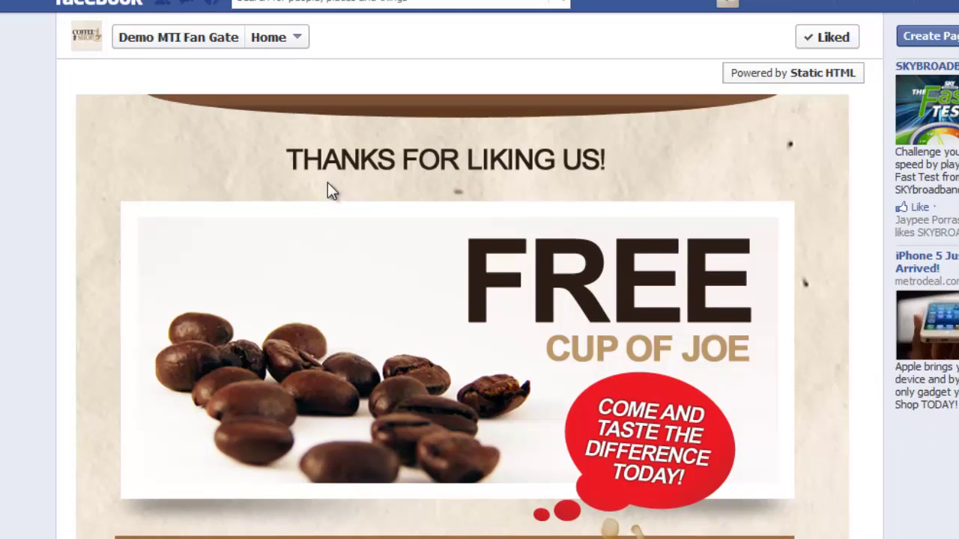
scroll(599, 255, down, 3)
scroll(719, 282, down, 3)
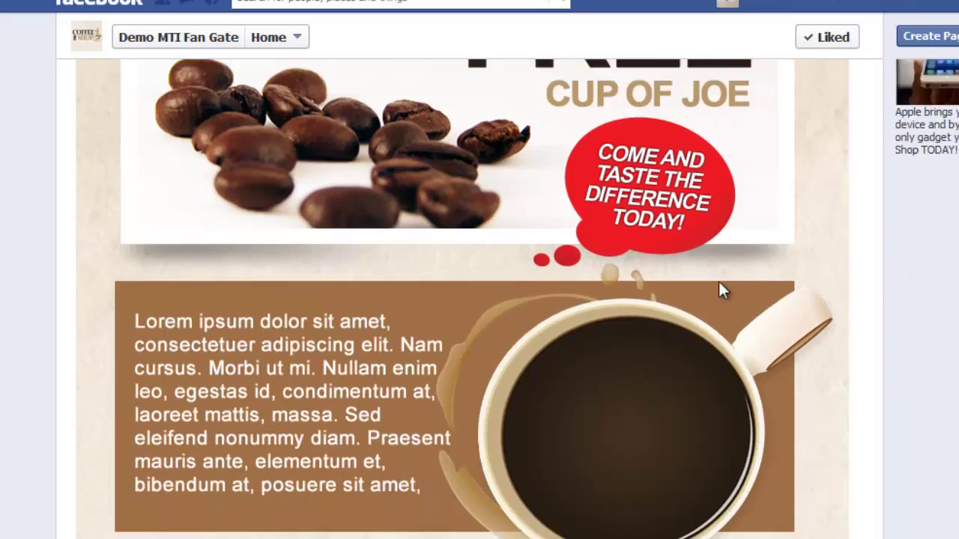
scroll(376, 206, down, 1)
scroll(376, 215, down, 1)
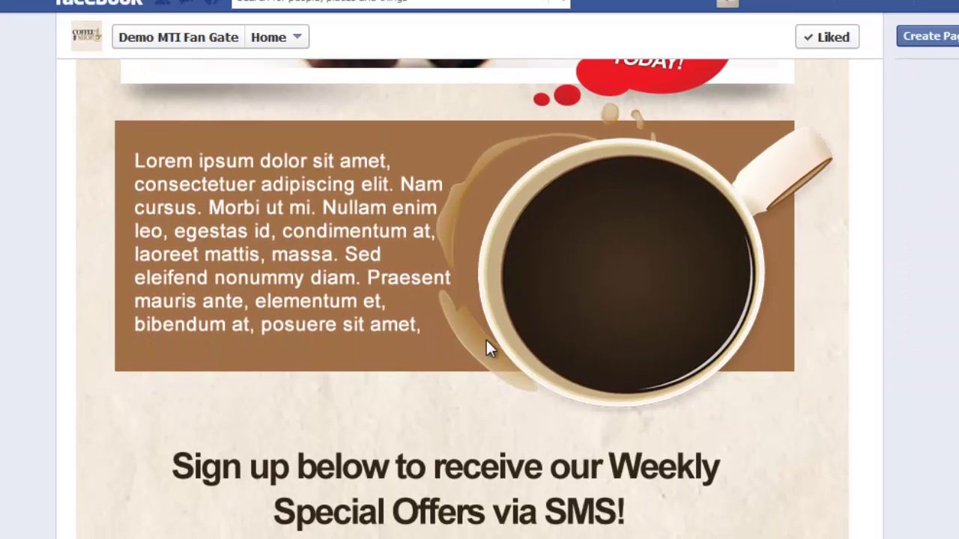
scroll(491, 351, down, 3)
scroll(492, 353, up, 1)
scroll(493, 353, down, 4)
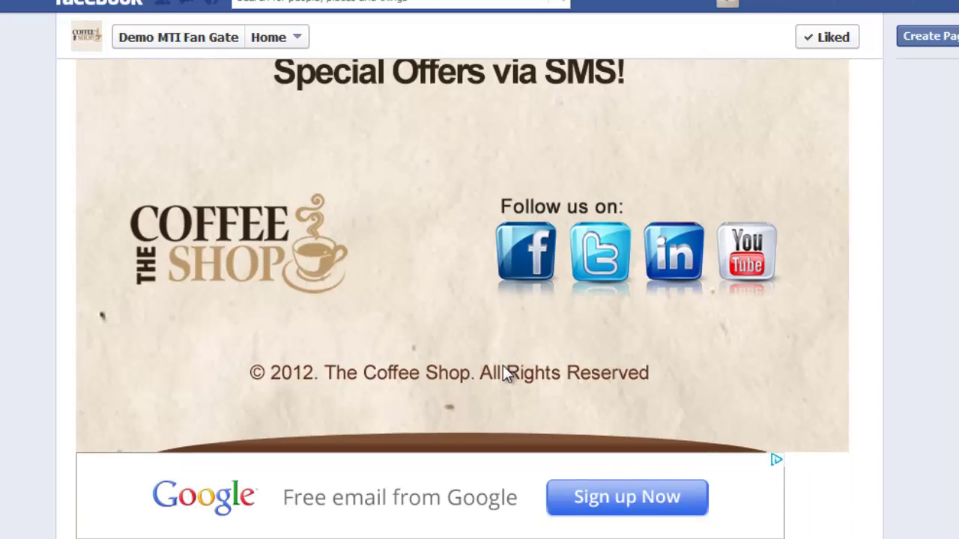
scroll(503, 360, up, 4)
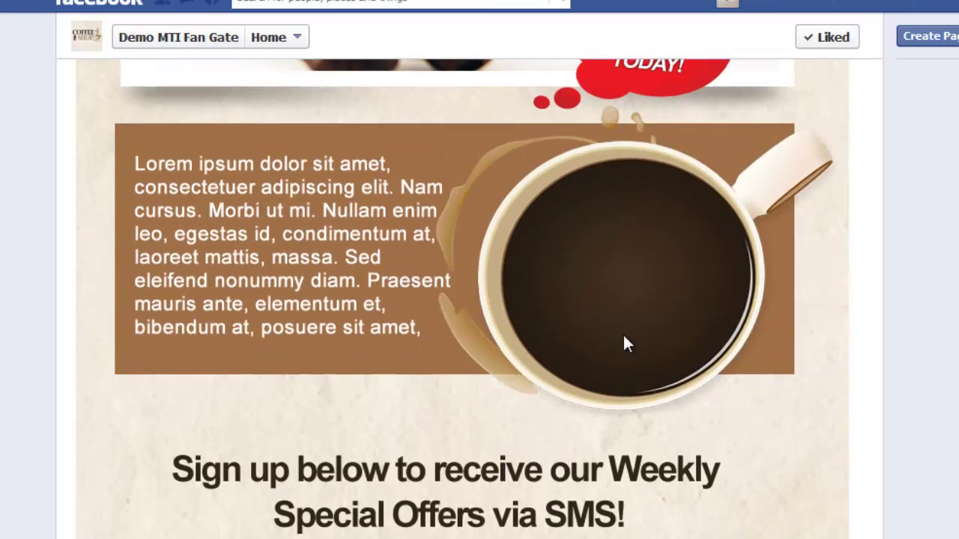
scroll(625, 342, up, 2)
scroll(668, 191, up, 2)
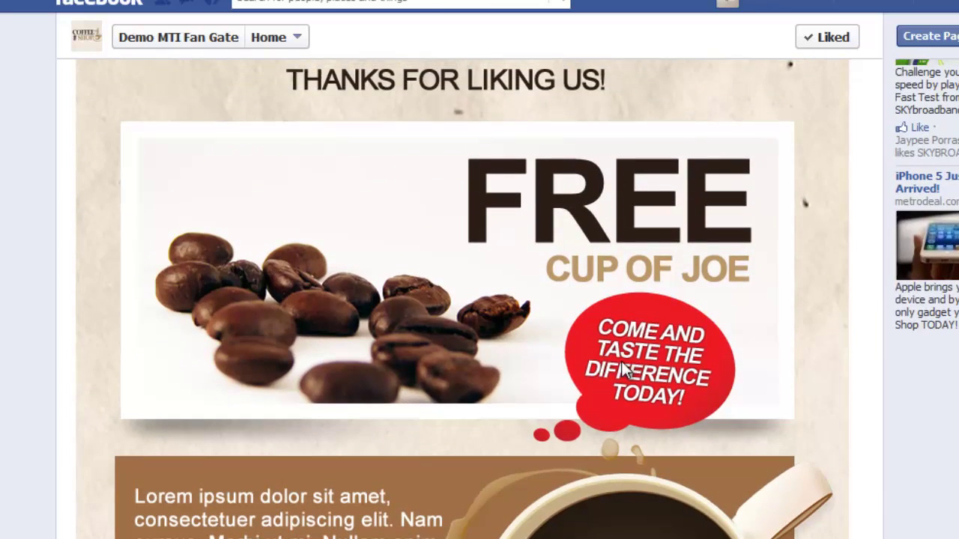
scroll(566, 361, down, 1)
scroll(561, 349, down, 4)
scroll(490, 320, down, 4)
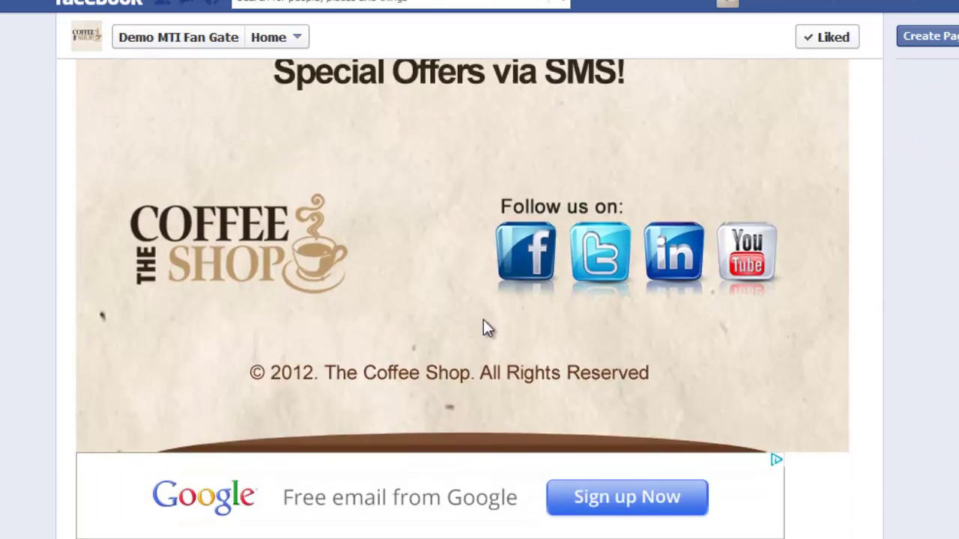
scroll(484, 327, up, 4)
scroll(460, 319, up, 7)
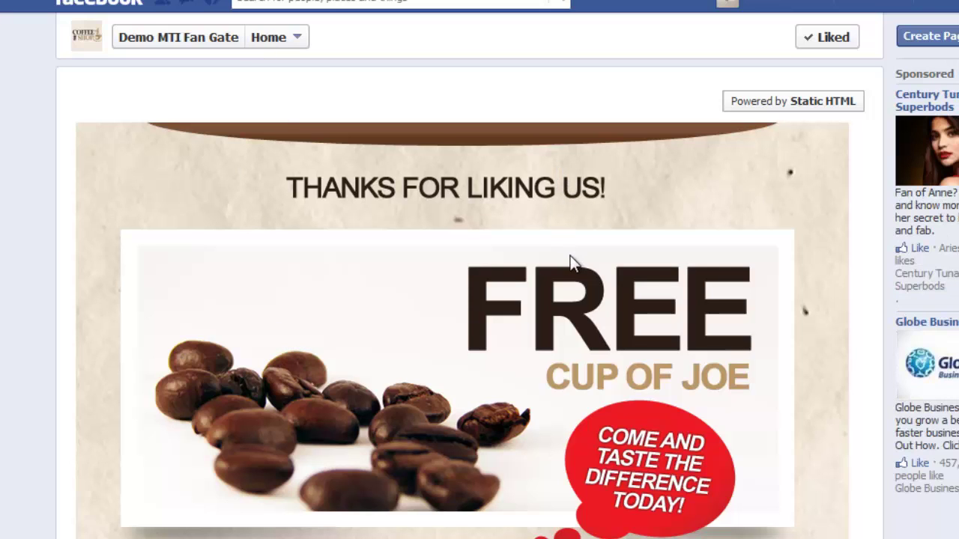
scroll(497, 233, down, 10)
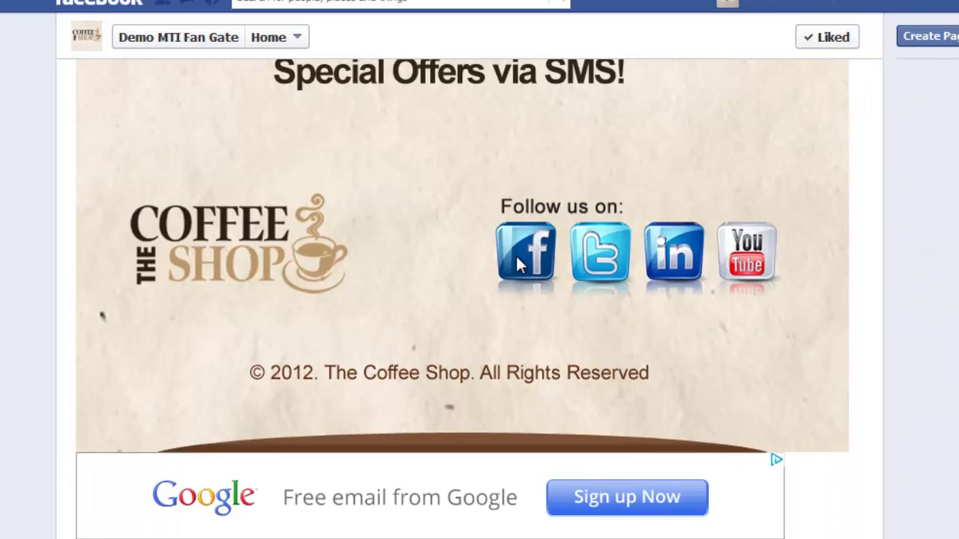
scroll(521, 262, up, 4)
scroll(541, 285, up, 3)
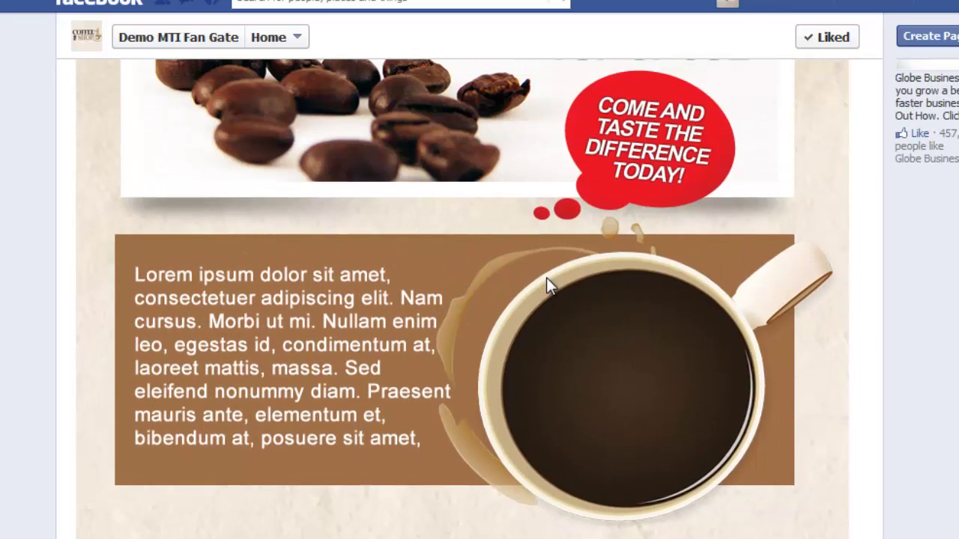
scroll(547, 285, up, 3)
scroll(562, 294, up, 2)
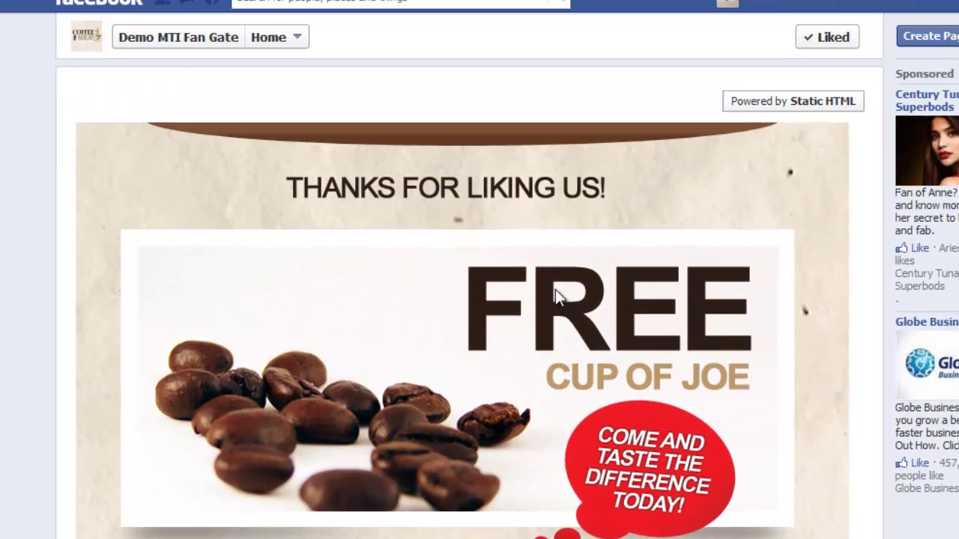